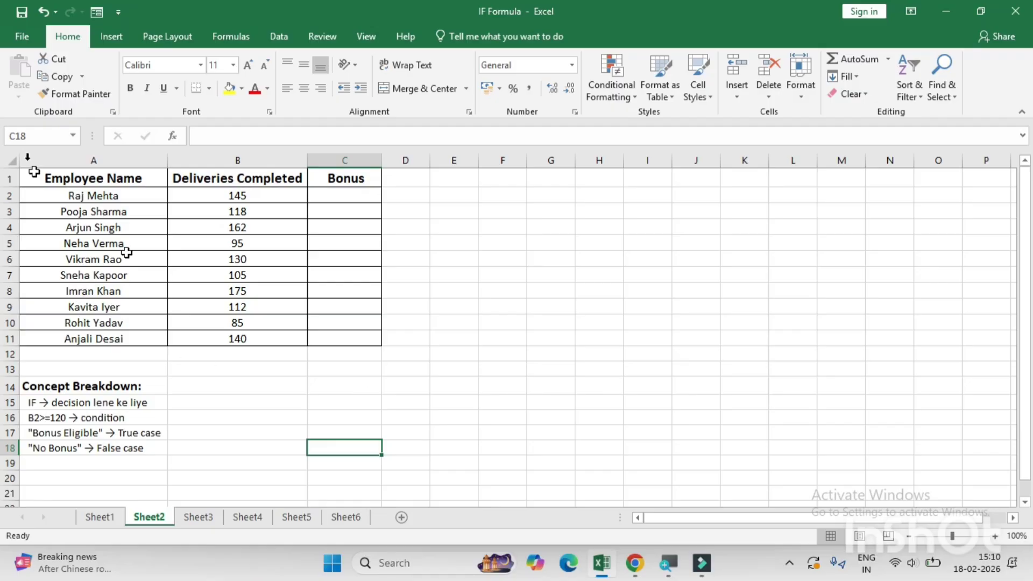
left_click(74, 196)
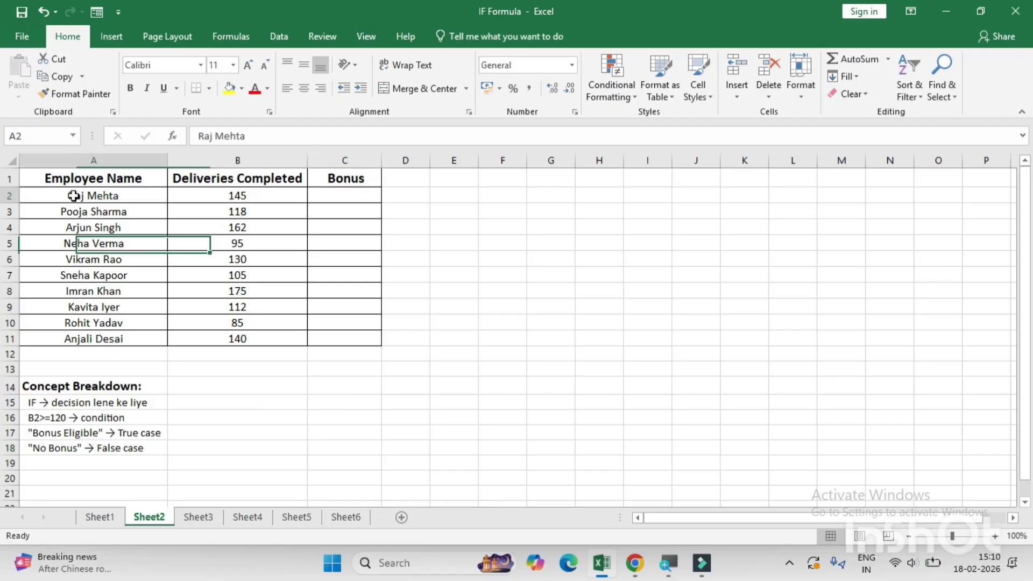
left_click(250, 198)
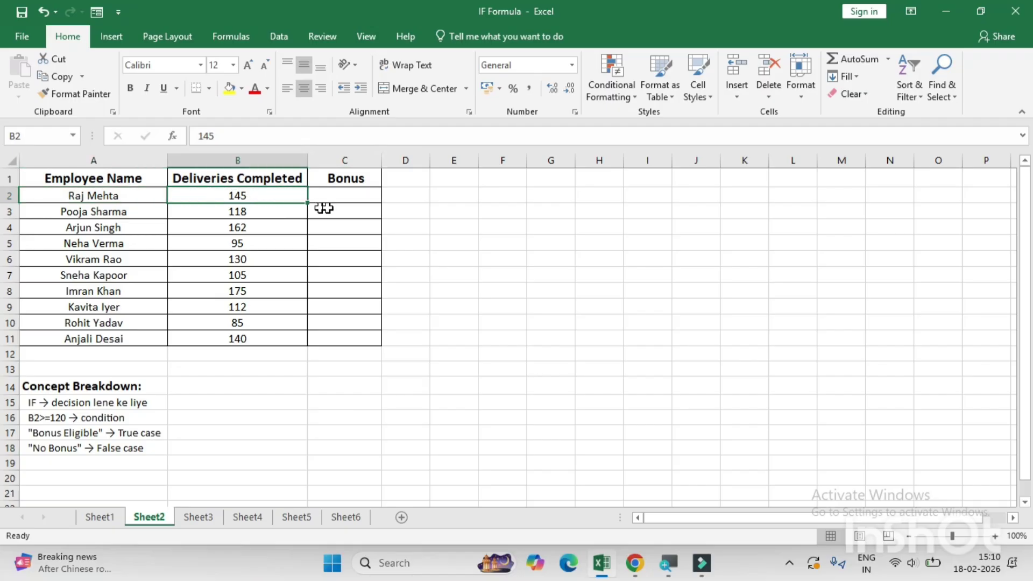
left_click(354, 200)
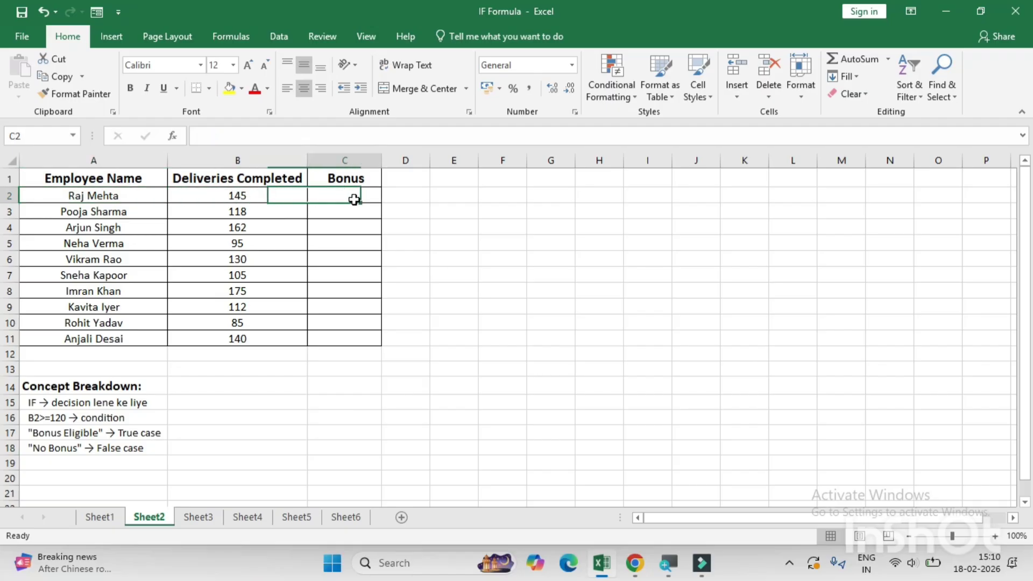
left_click(45, 401)
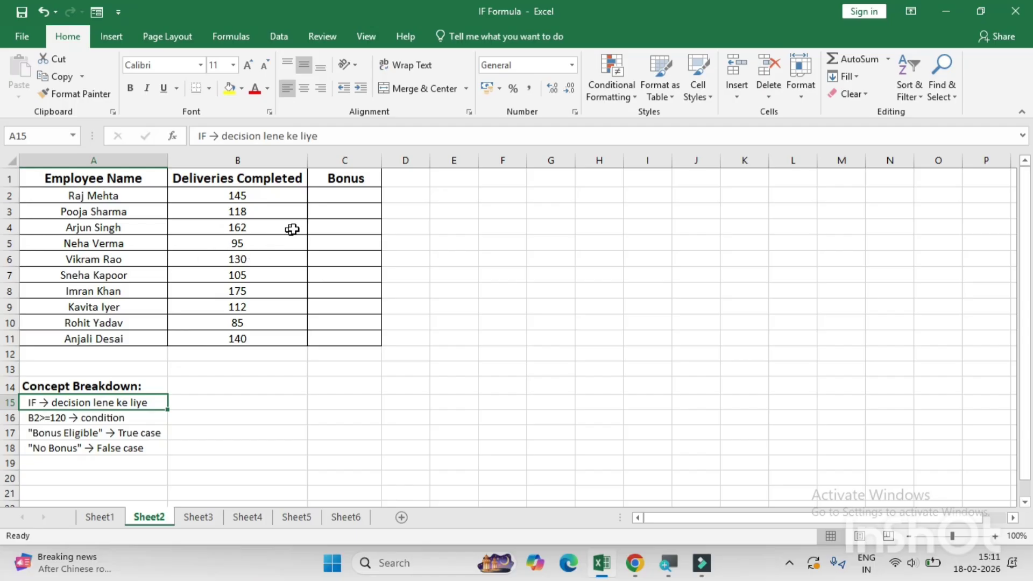
- Enter the formula =IF(B2>=120,"Eligible","Not Eligilbe") in cell C2 of the Bonus column
left_click(337, 196)
type("=IF")
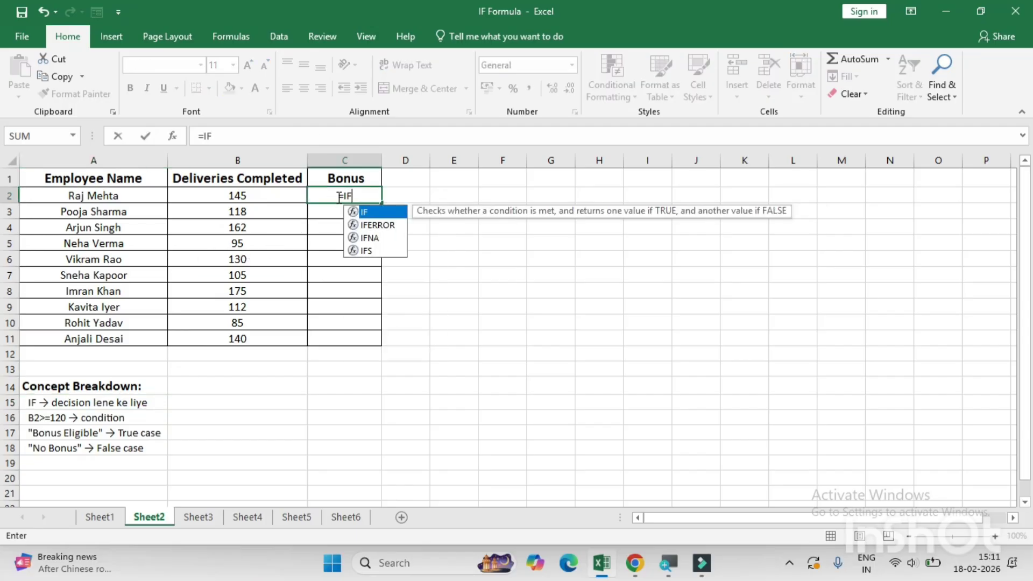
type("(")
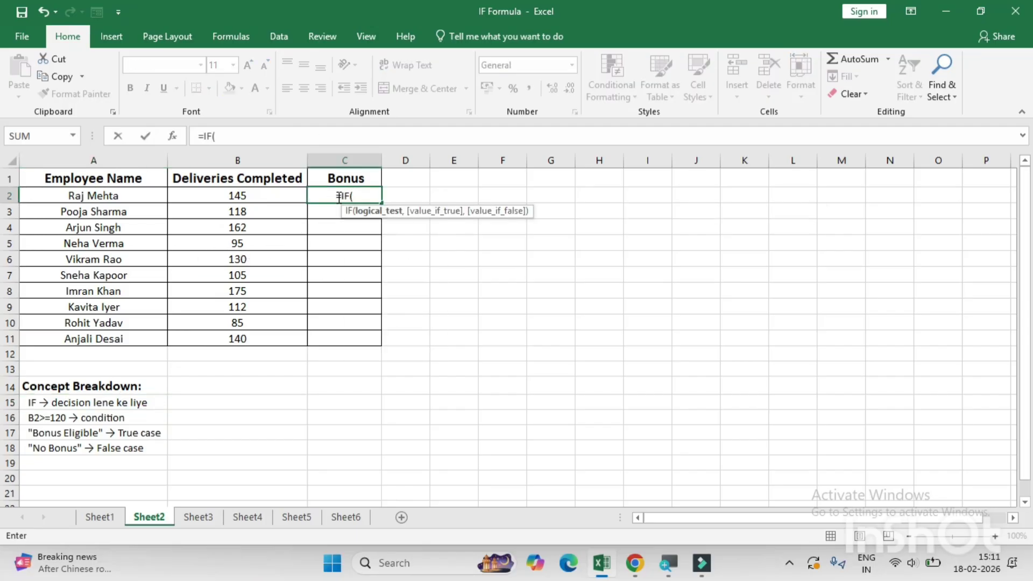
key("Left")
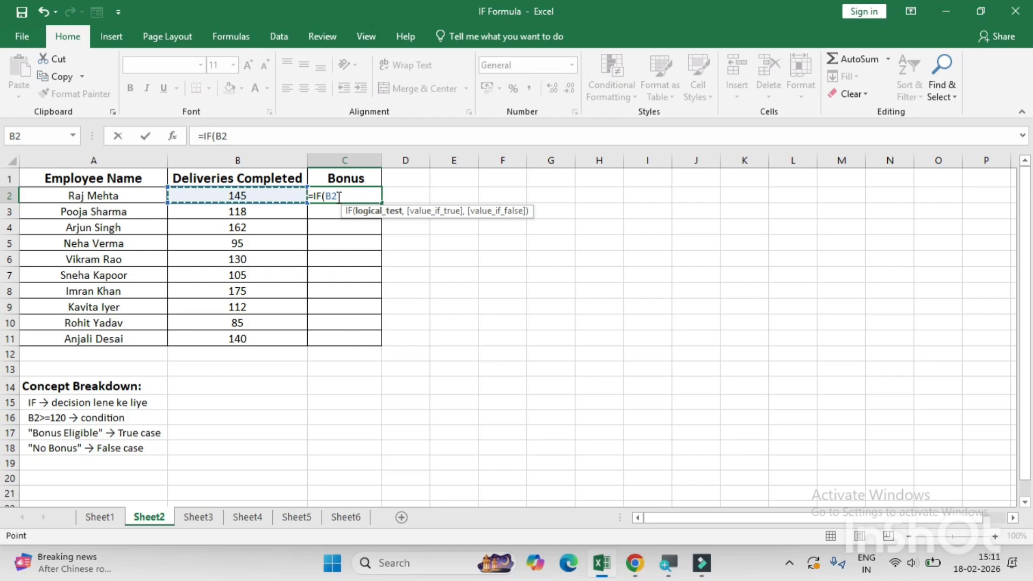
left_click(362, 195)
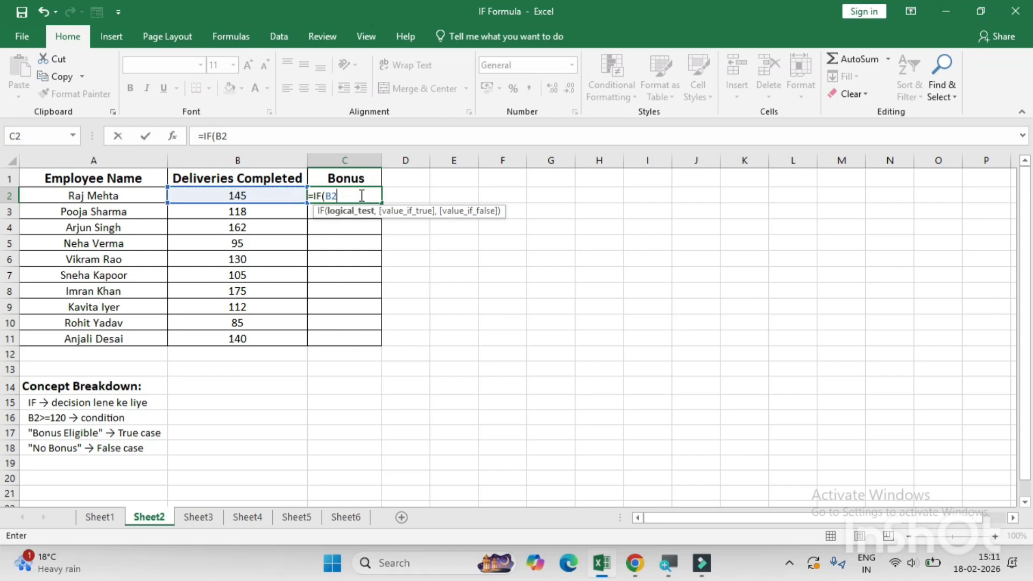
type(">=120,\"")
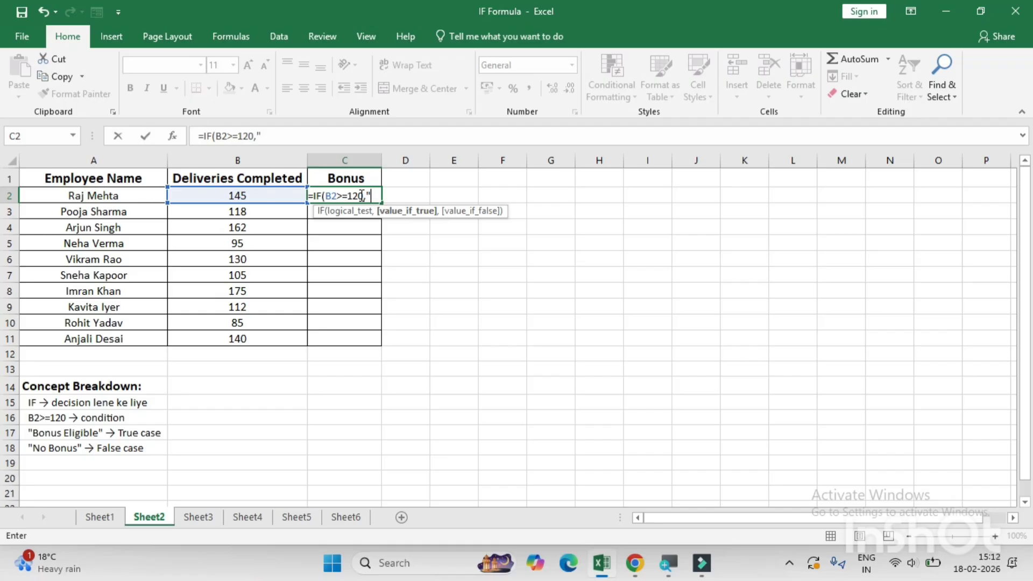
type("Eligible\",")
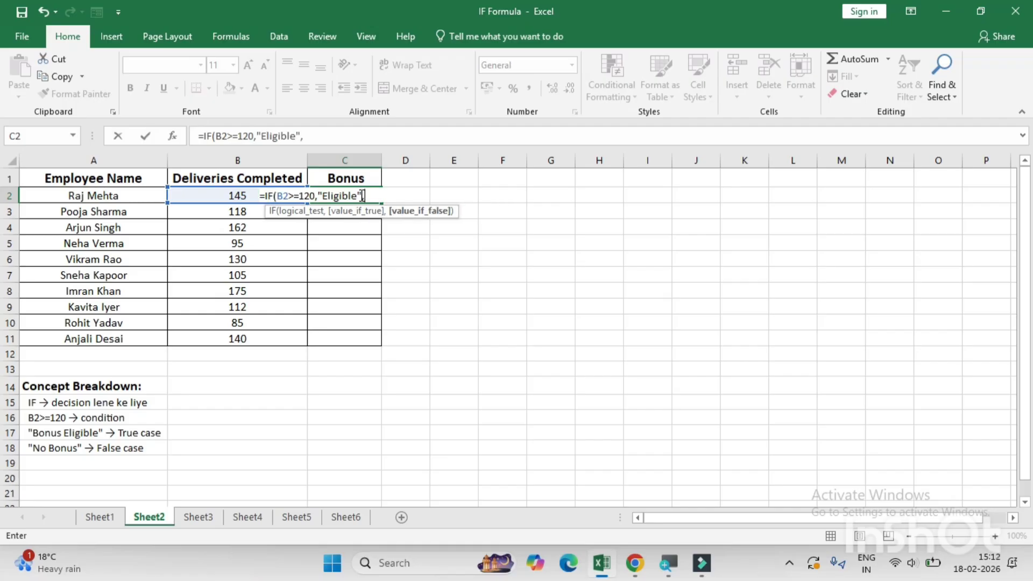
type("\"Not Eligilbe")
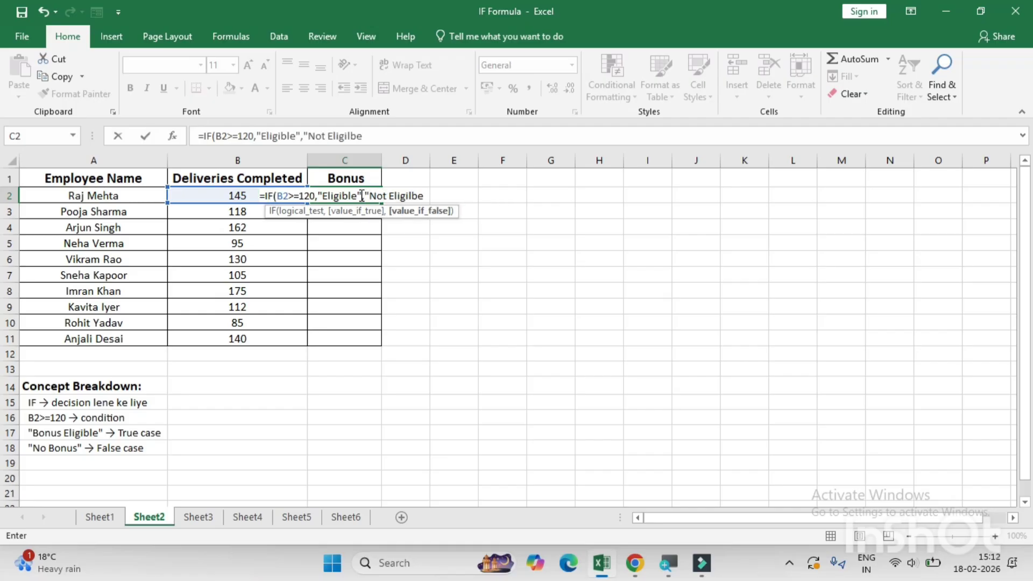
type("\"")
key("Return")
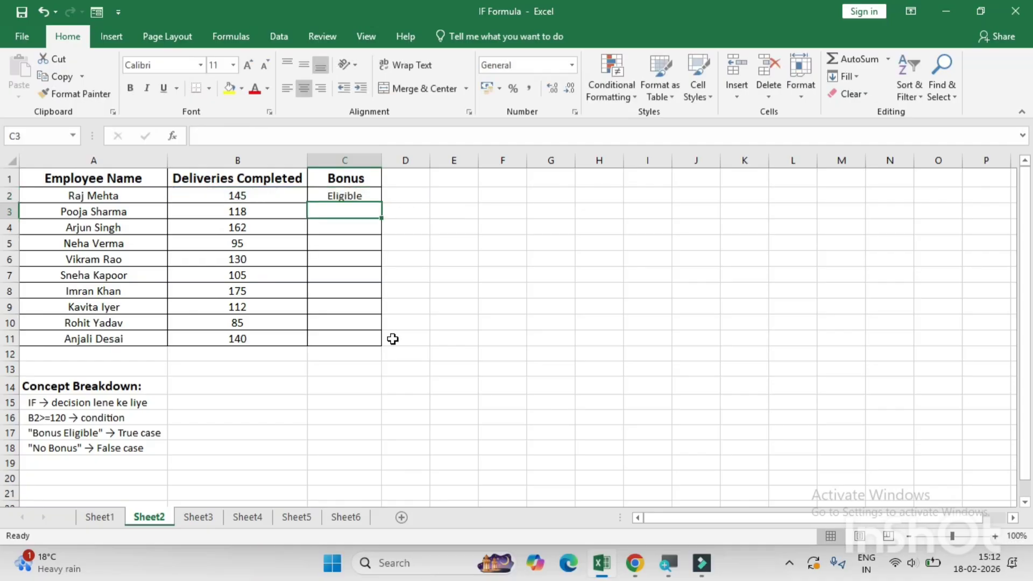
- Fill the Bonus formula in C2 down through cell C11
left_click(337, 197)
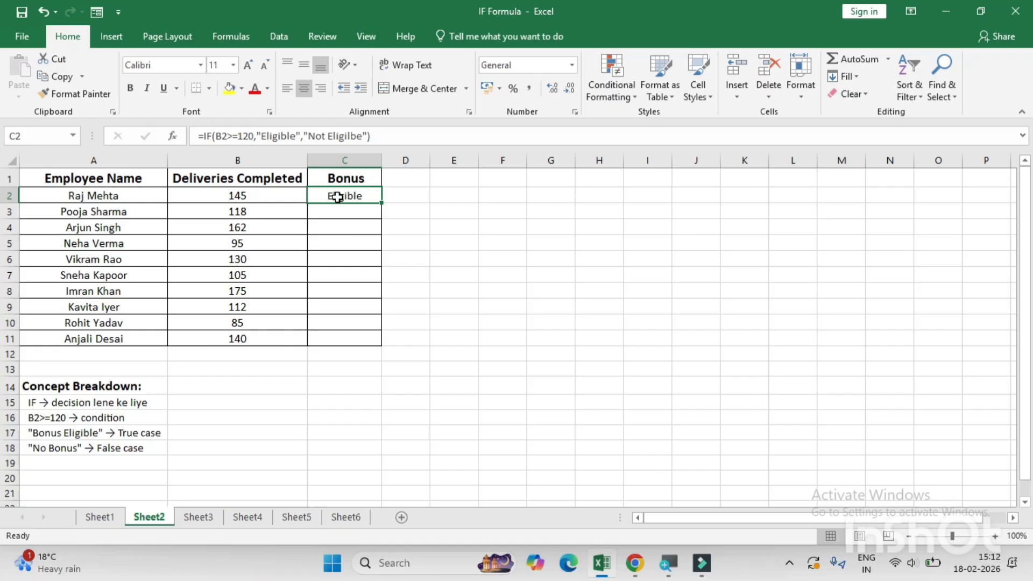
left_click(236, 196)
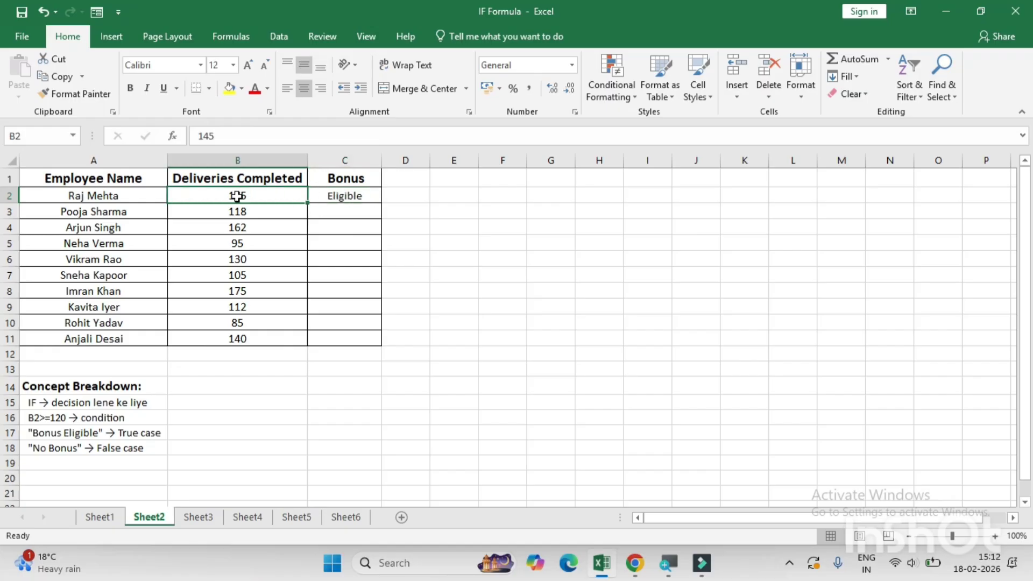
left_click(334, 197)
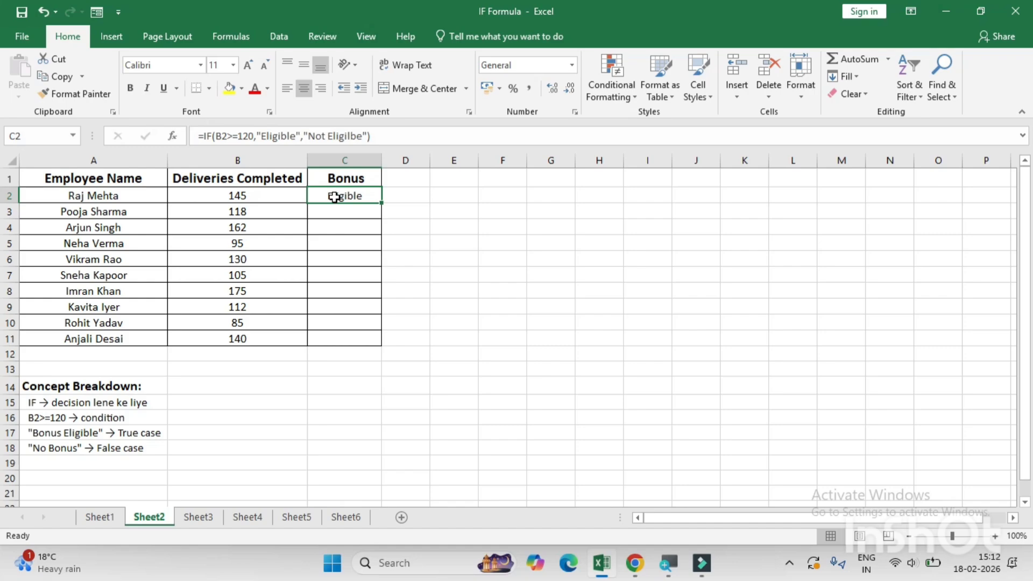
key("shift+Down")
key("shift+Down")
key("shift+Down")
key("shift+Down")
key("shift+Down")
key("shift+Down")
key("shift+Down")
key("shift+Down")
key("shift+Down")
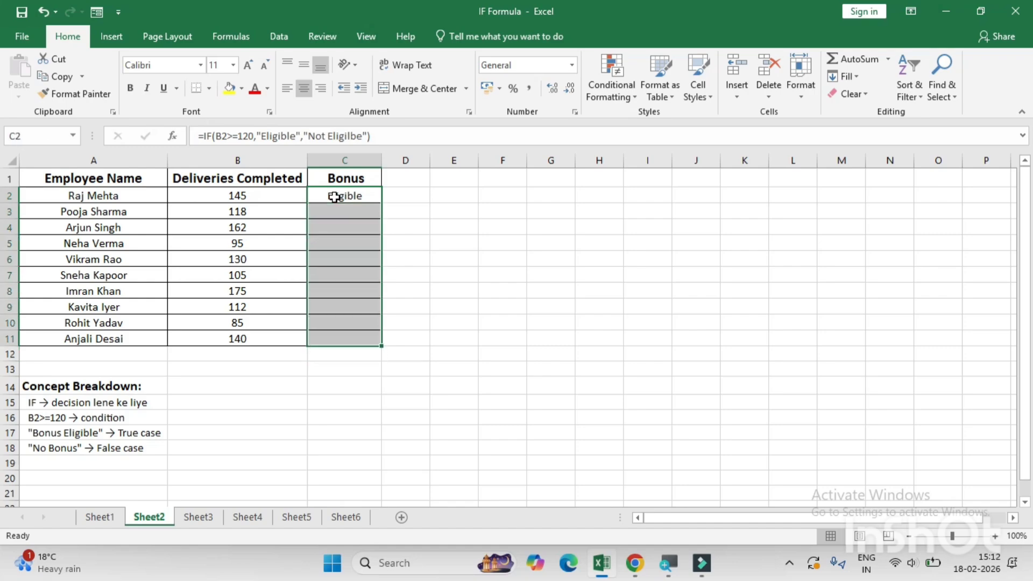
key("ctrl+d")
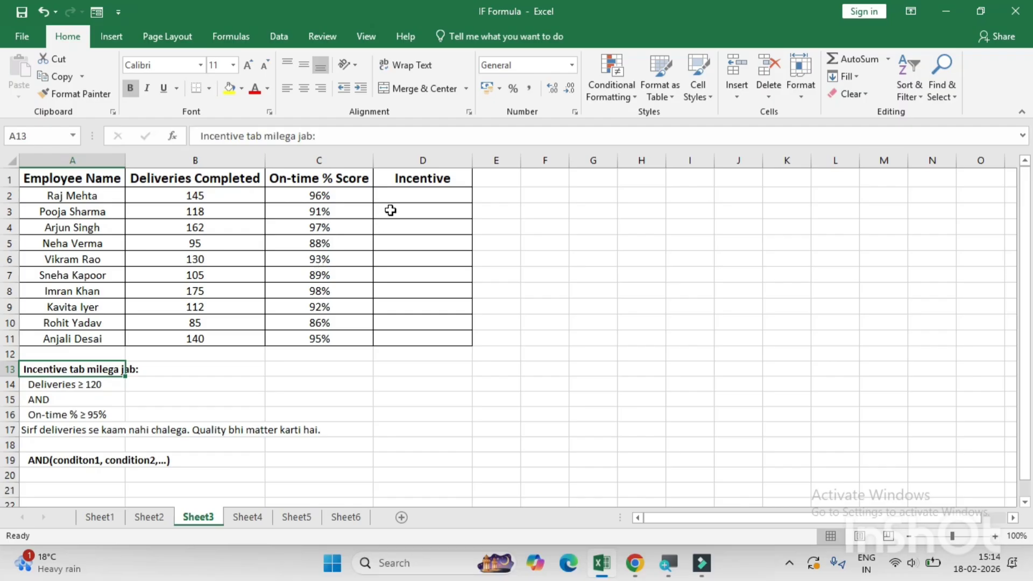
- Begin an IF formula in Incentive cell D2 with the logical test AND(B2>+120,C2>+95%)
left_click(410, 198)
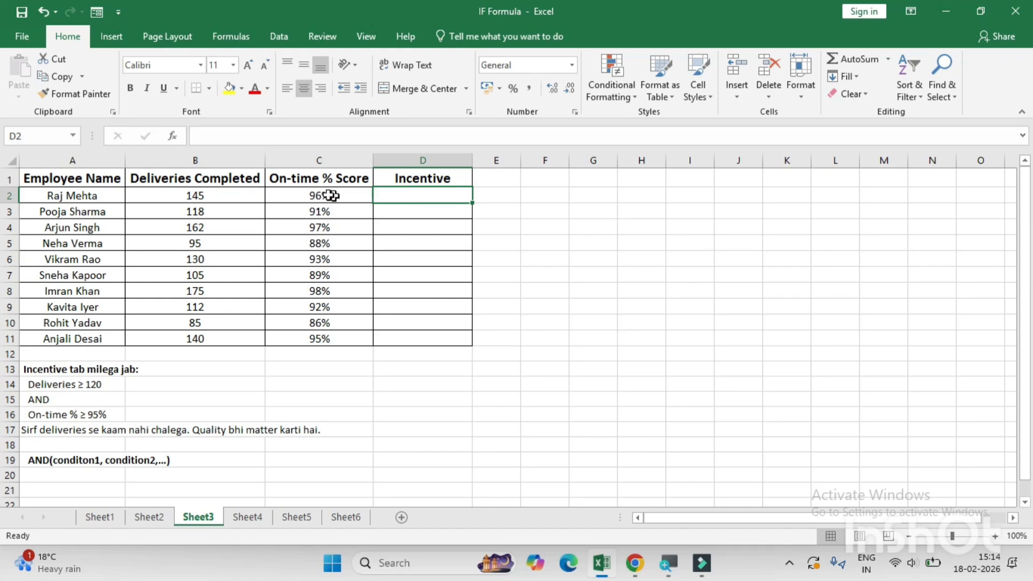
left_click(236, 196)
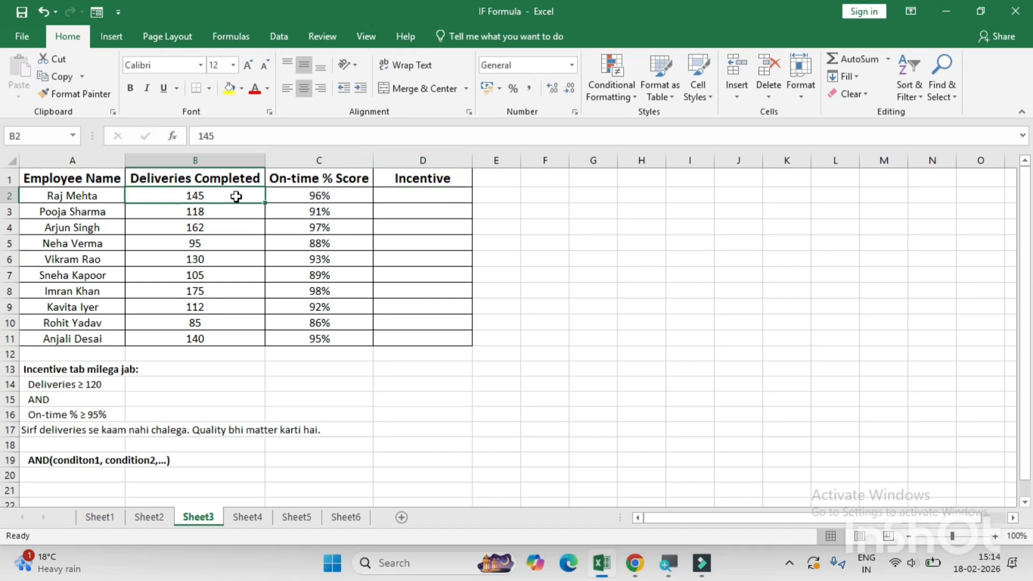
left_click(314, 196)
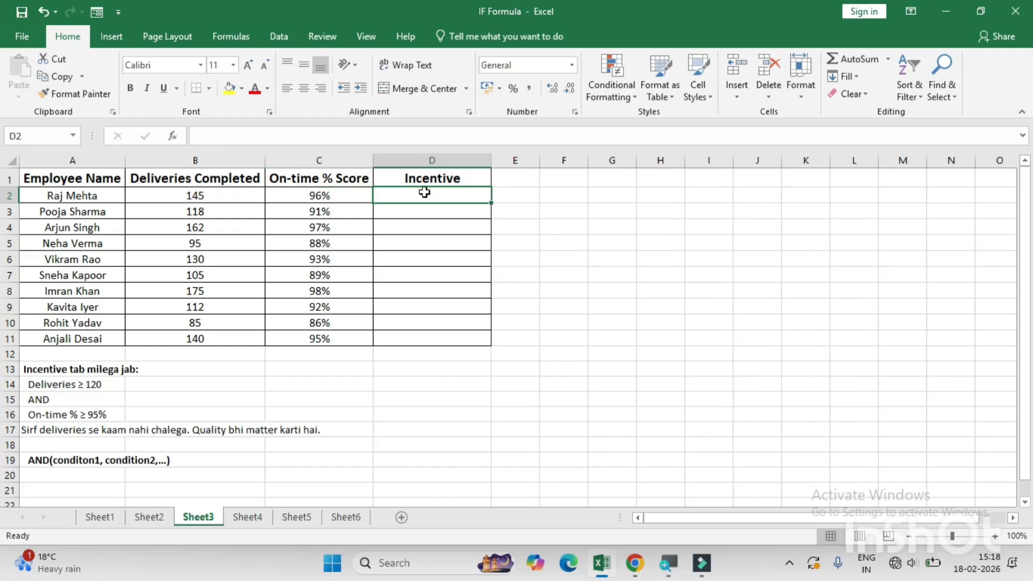
type("=")
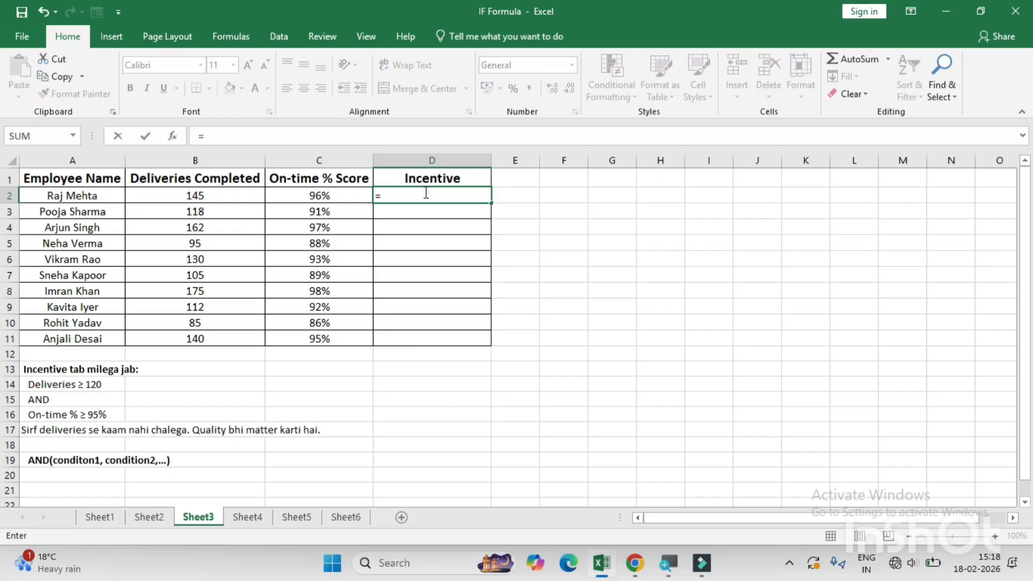
type("IF")
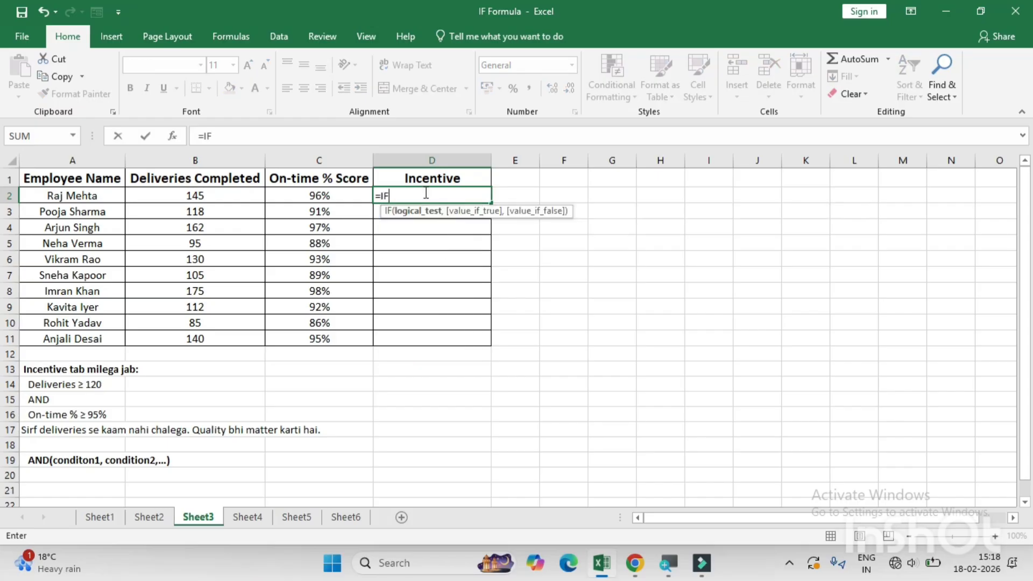
type("(AND(")
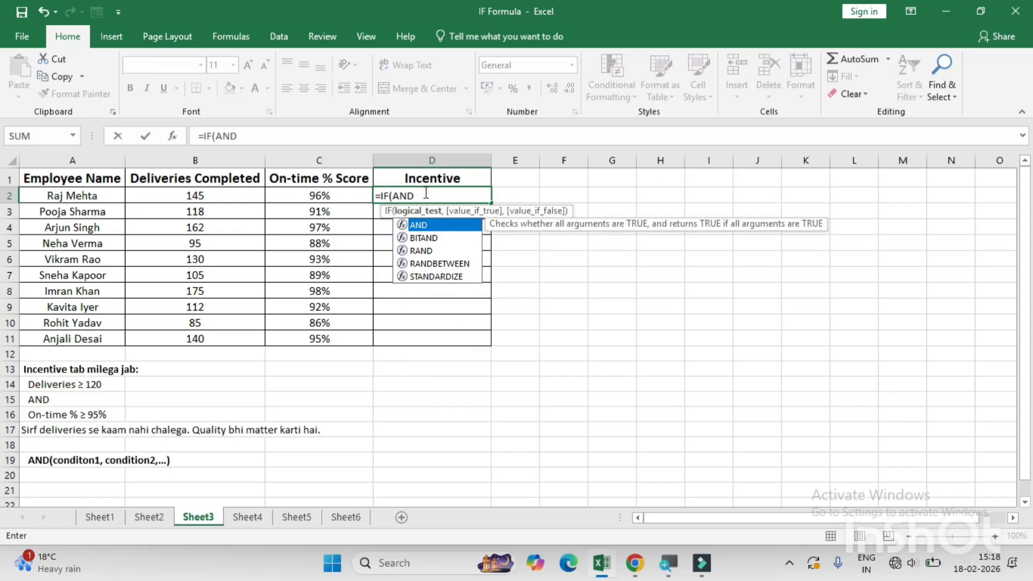
left_click(214, 196)
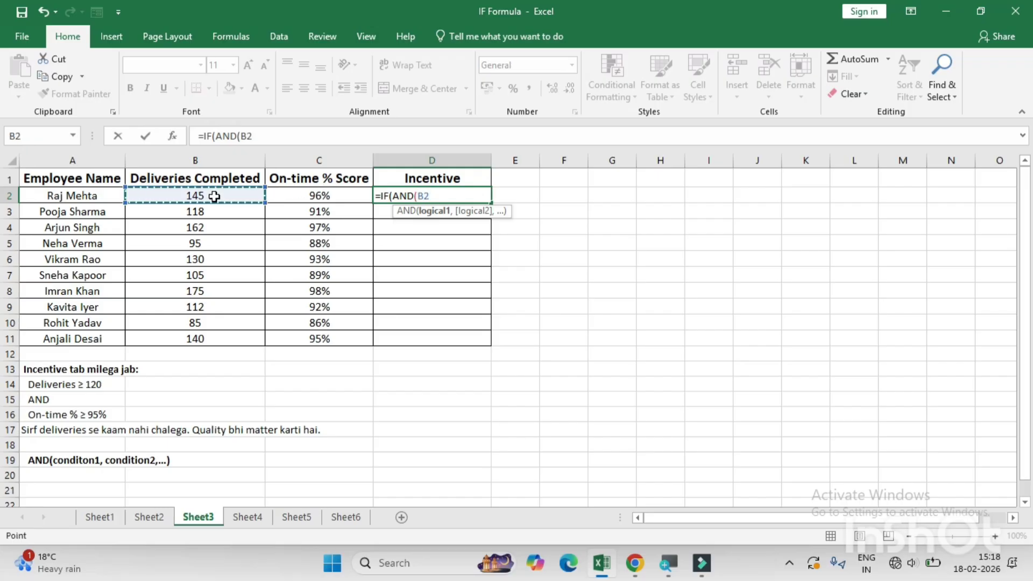
type(">+120")
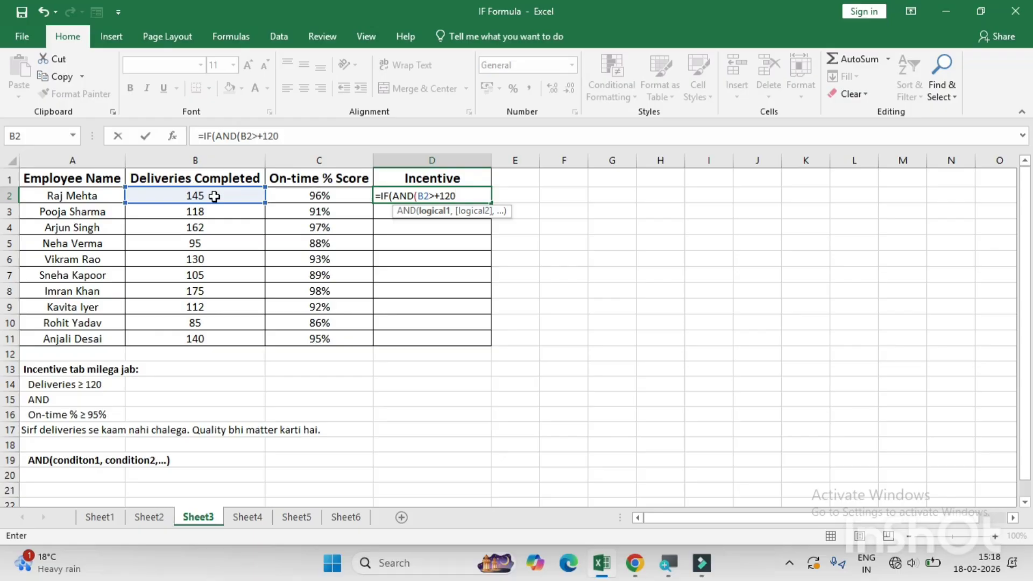
type(",")
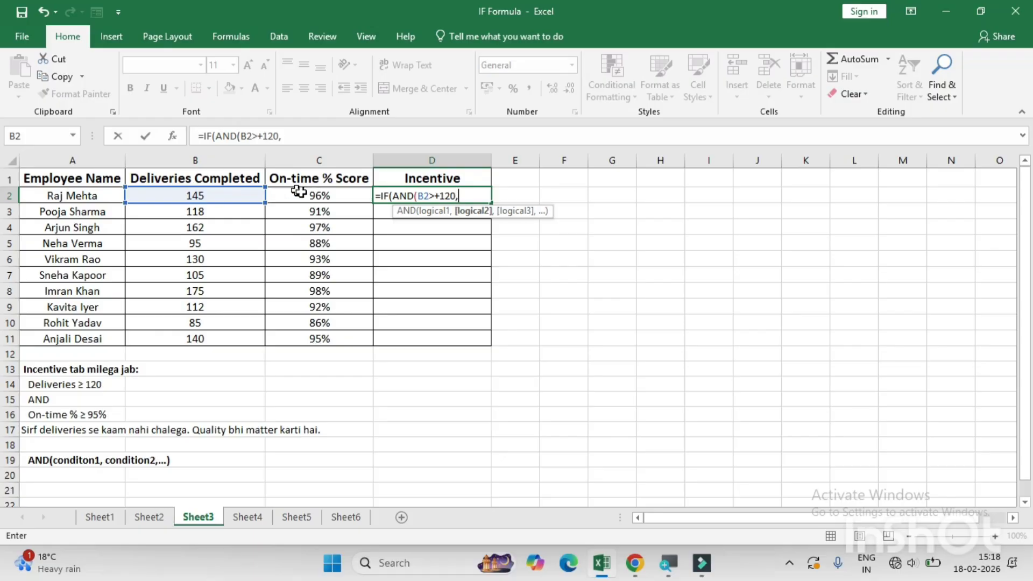
left_click(307, 194)
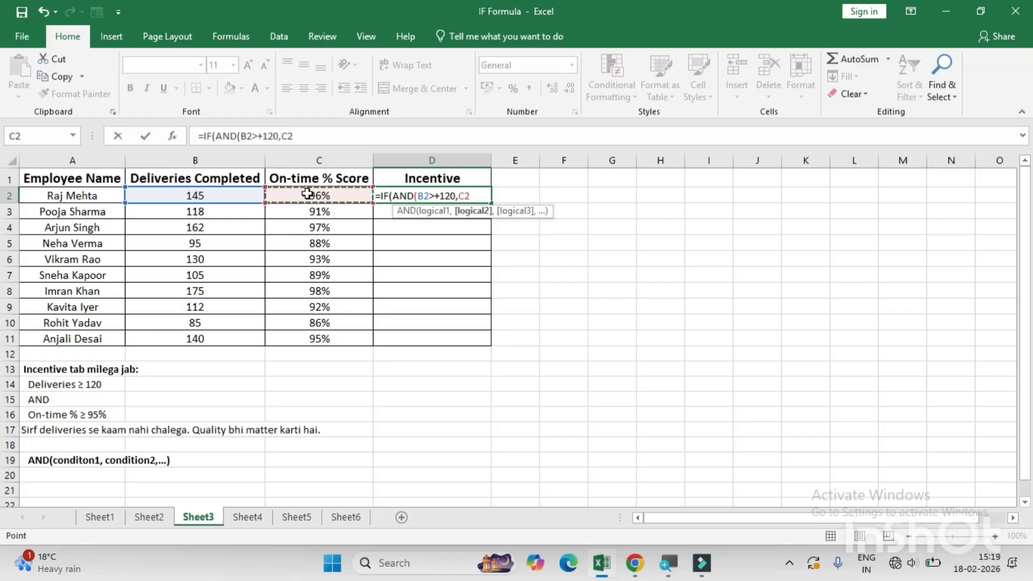
type(">+")
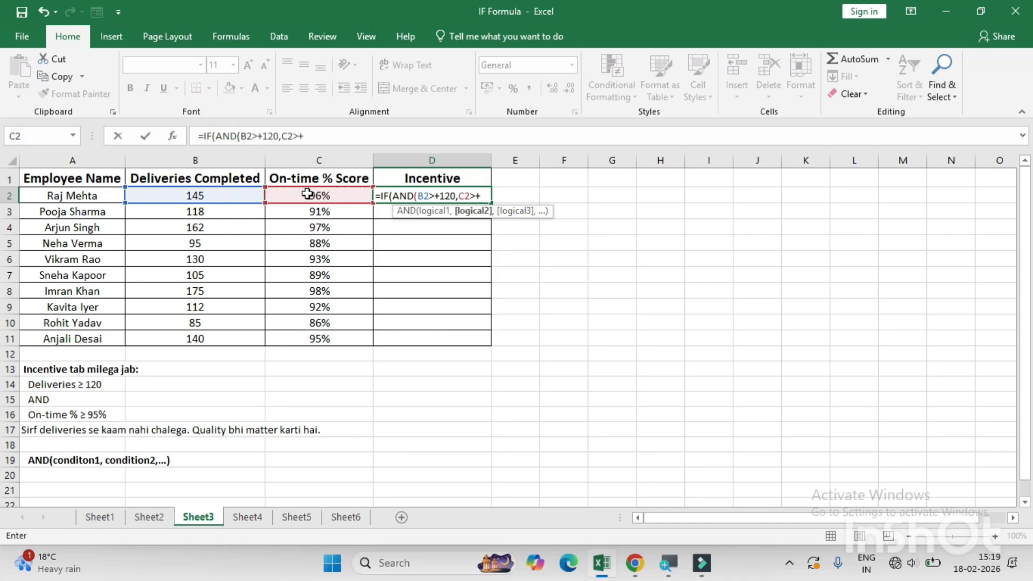
type("95")
type(")")
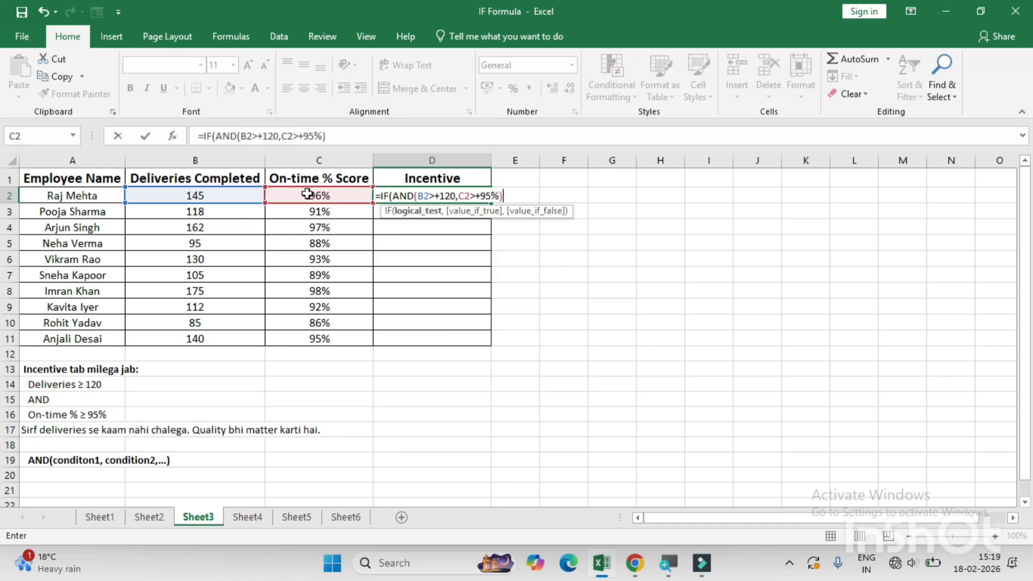
- Complete the D2 formula to return "Eligible" when the test is true and "Not Eligible" when it is false
type(",")
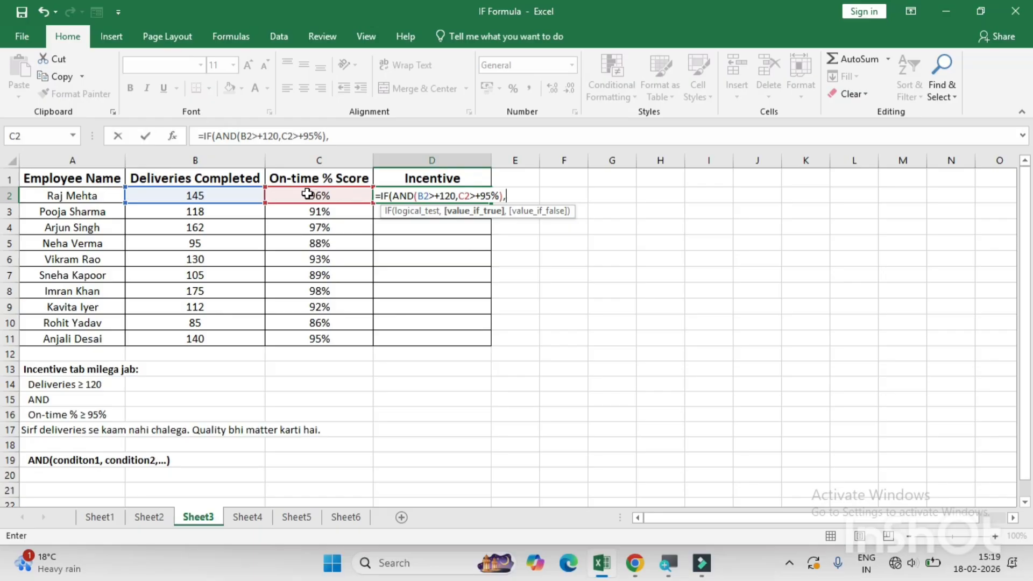
type("\"Eligible\"")
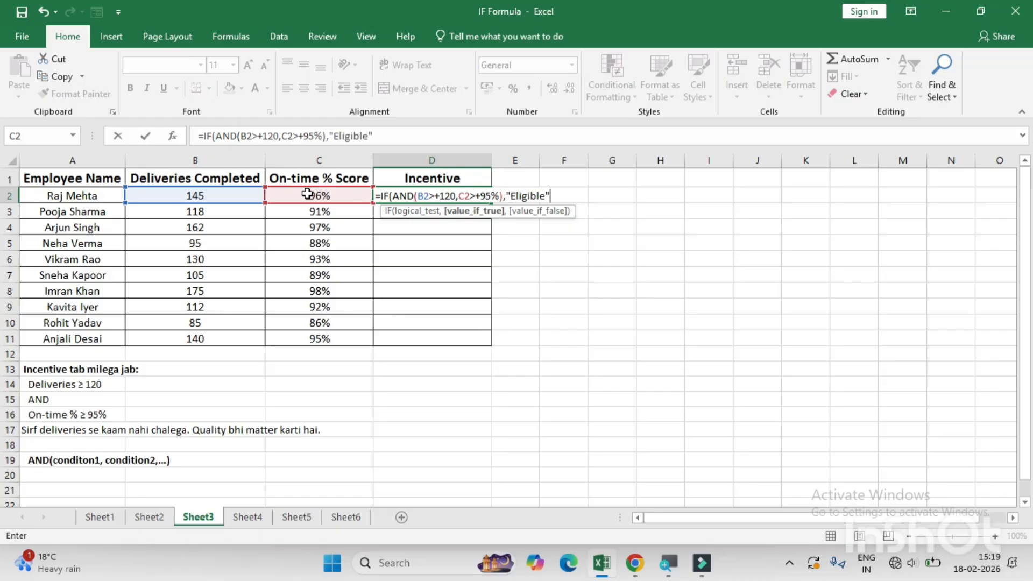
type(",\"")
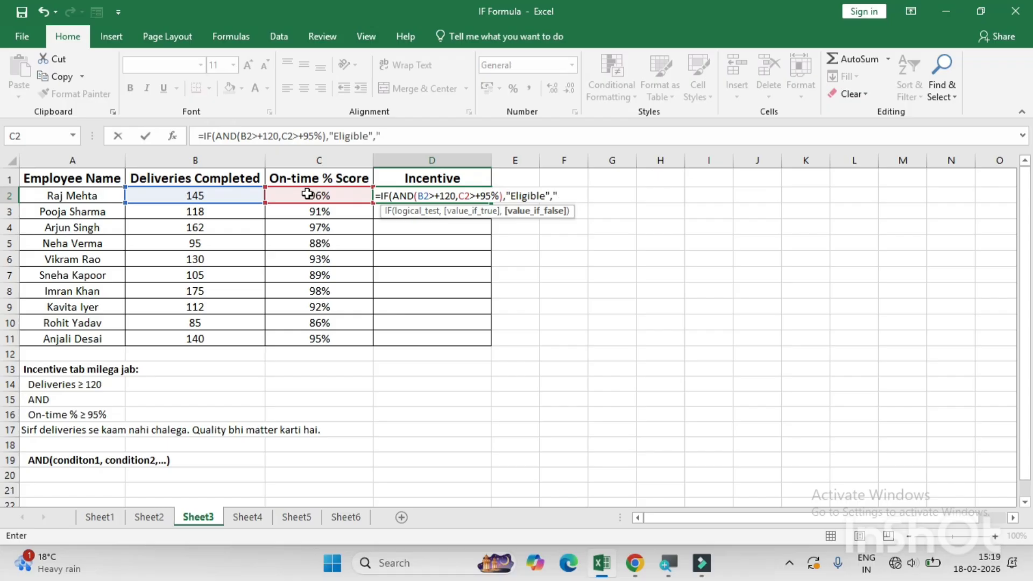
type("Not Eligible\"")
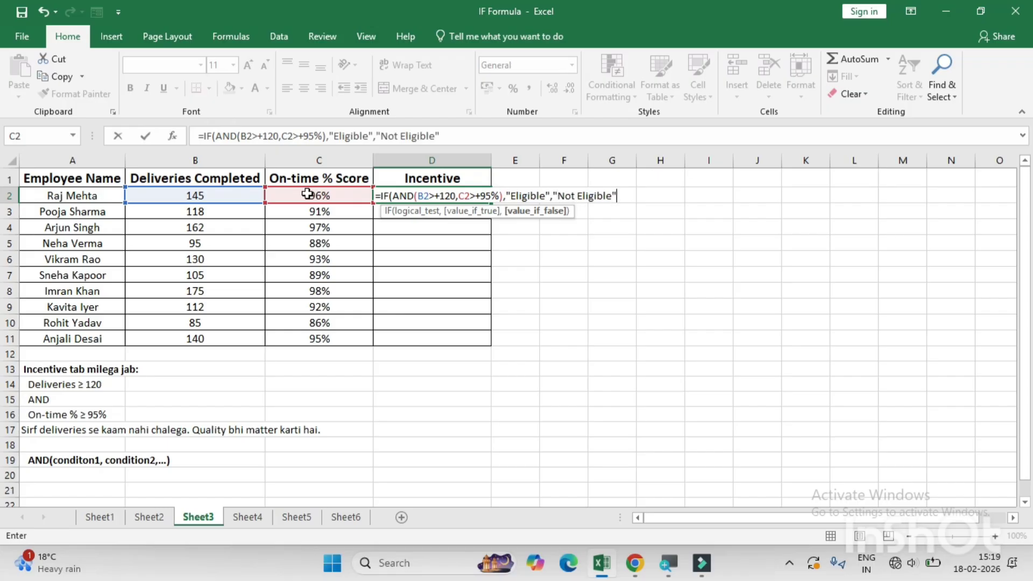
type(")")
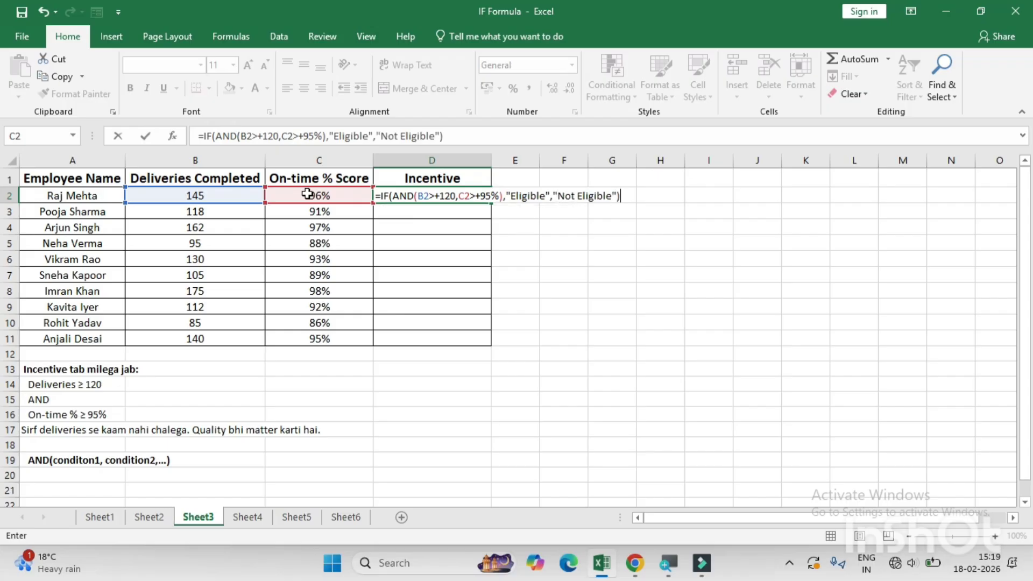
key("Return")
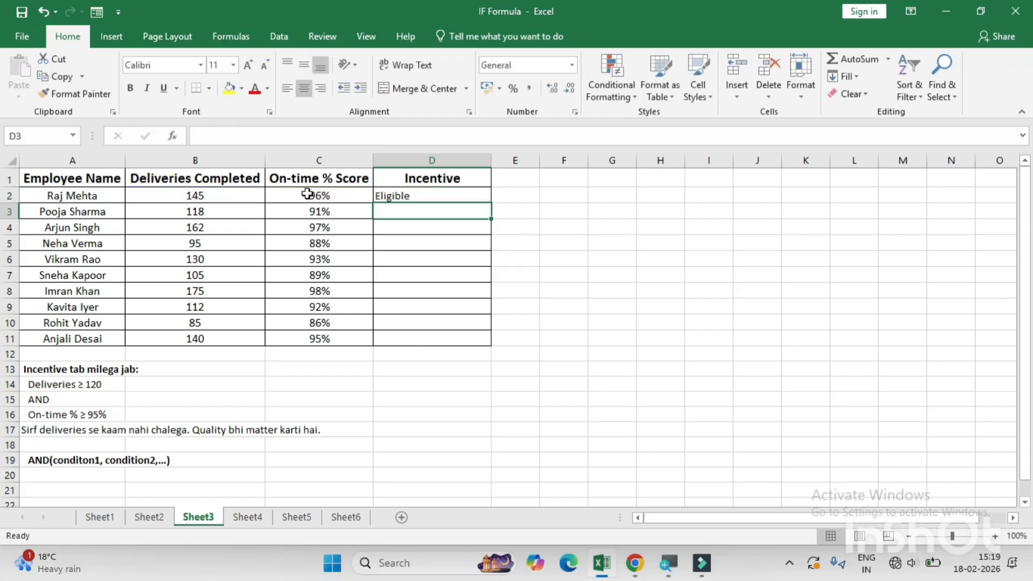
- Fill the Incentive formula in D2 down through cell D11 and center the filled cells
left_click(427, 196)
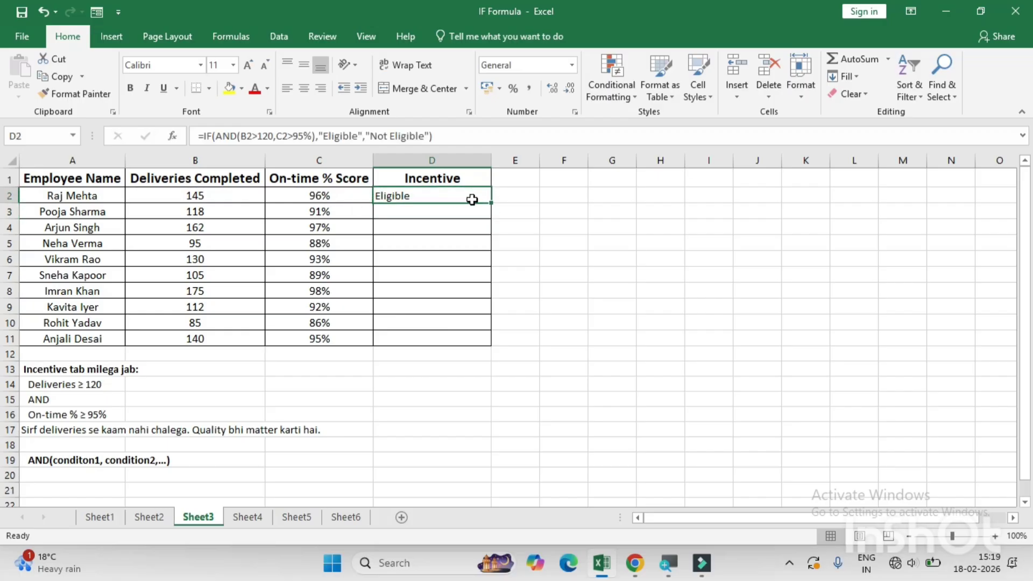
key("shift+Down")
key("shift+Down")
key("shift+Down")
key("shift+Down")
key("shift+Down")
key("shift+Down")
key("shift+Down")
key("shift+Down")
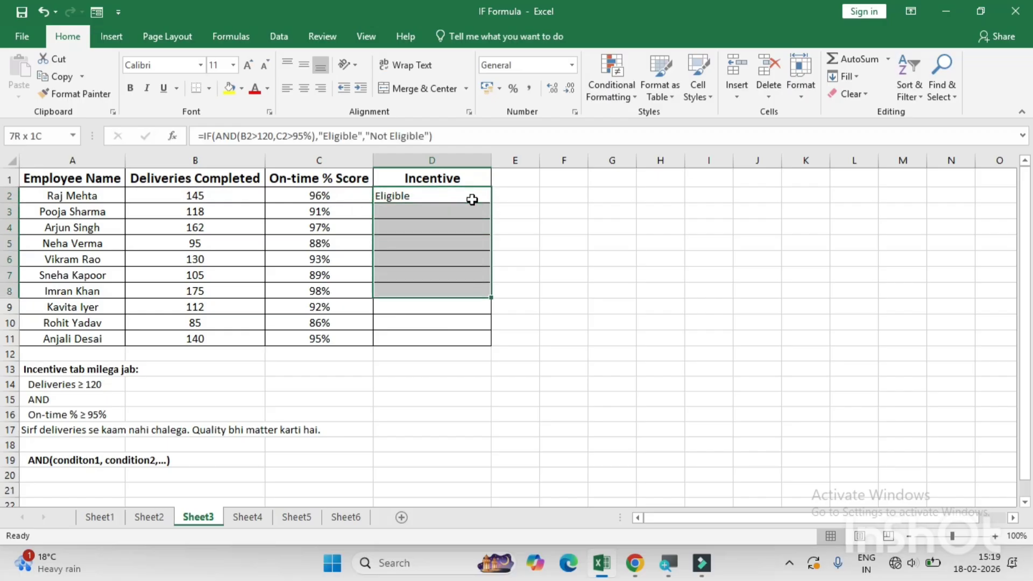
key("shift+Down")
key("ctrl+d")
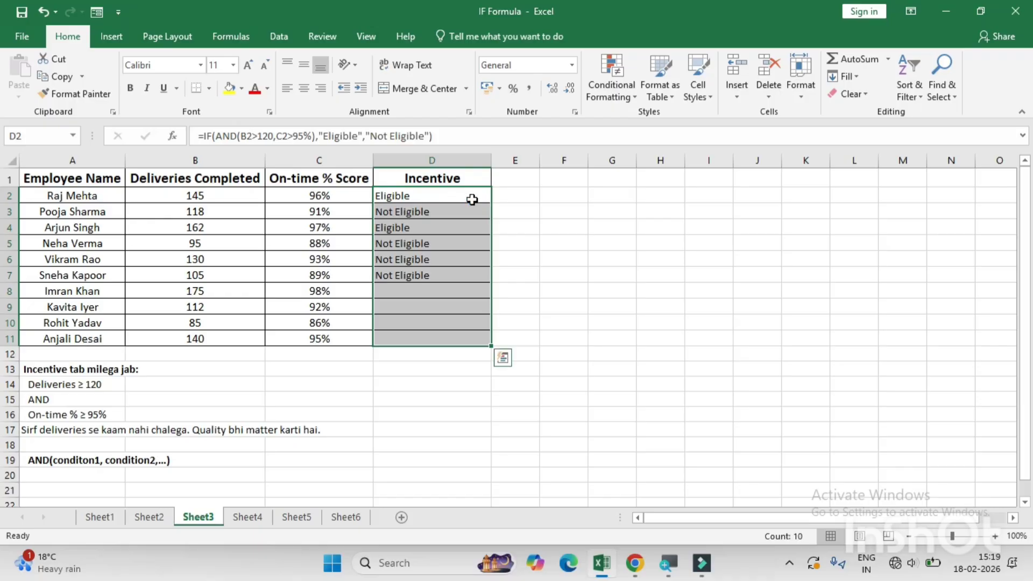
left_click(312, 261)
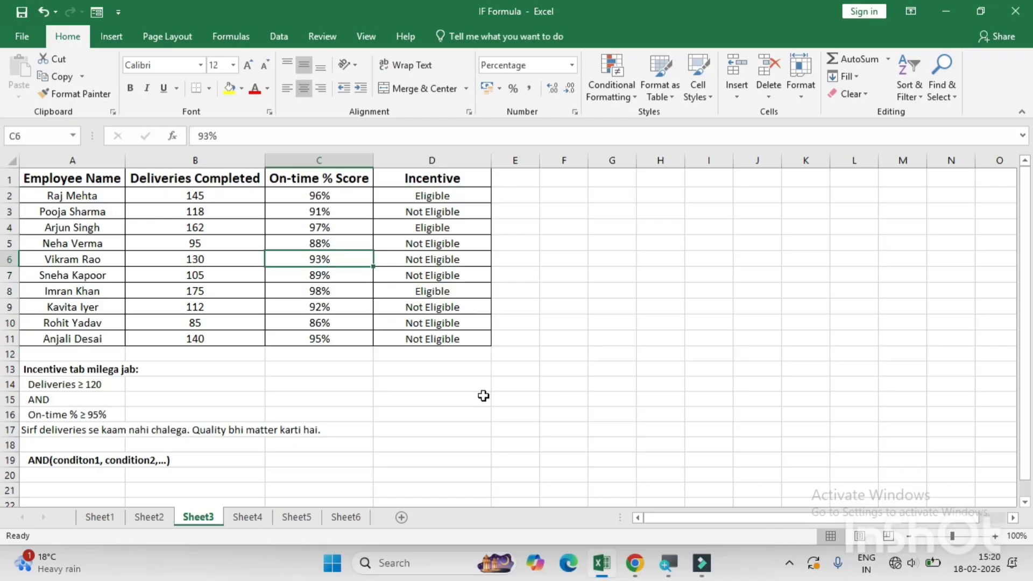
- On Sheet4, begin an IF formula in Rewards cell D2 with the logical test OR(B2>=145,C2>=97%)
key("ctrl+Page_Down")
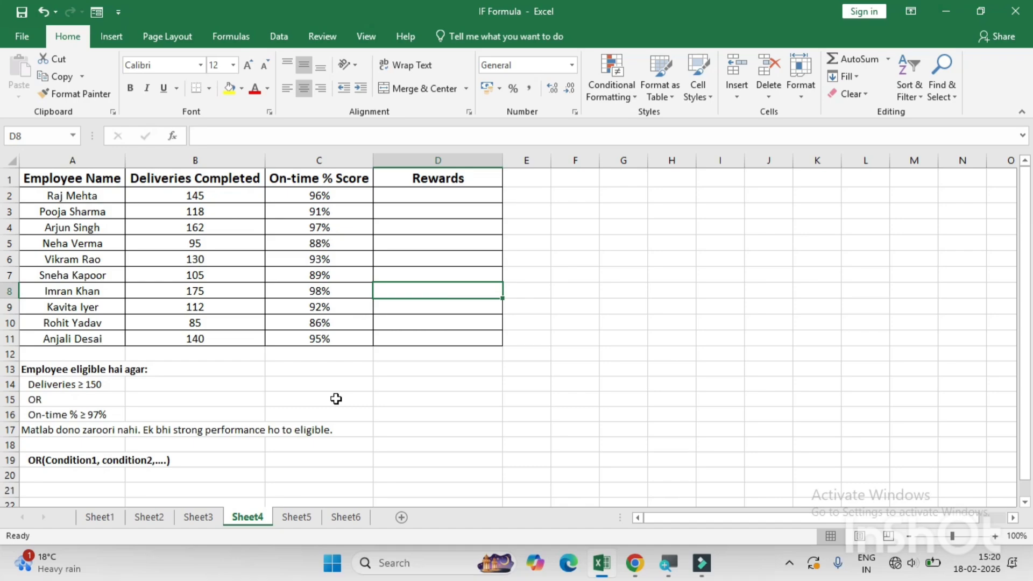
left_click(60, 366)
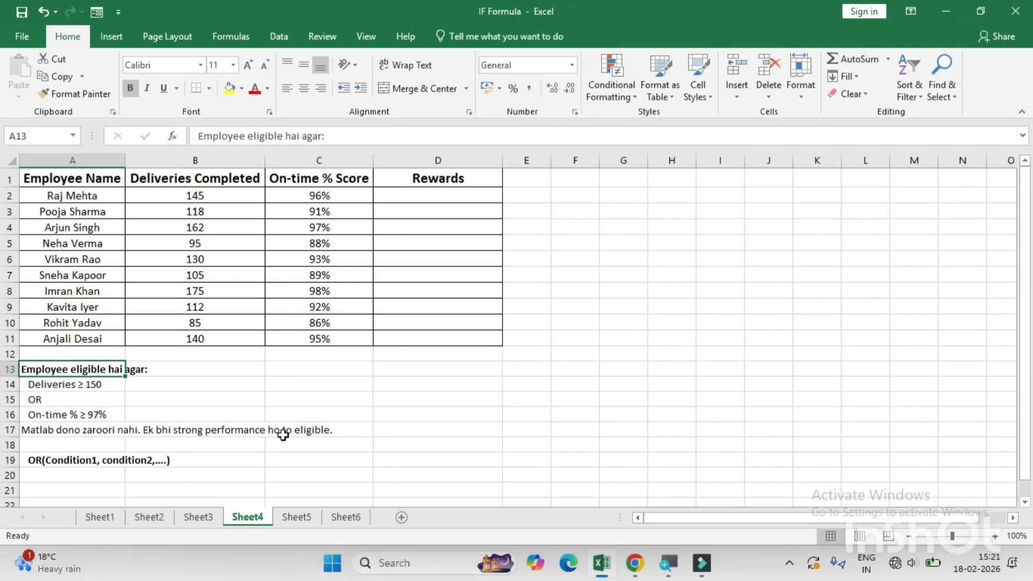
left_click(425, 200)
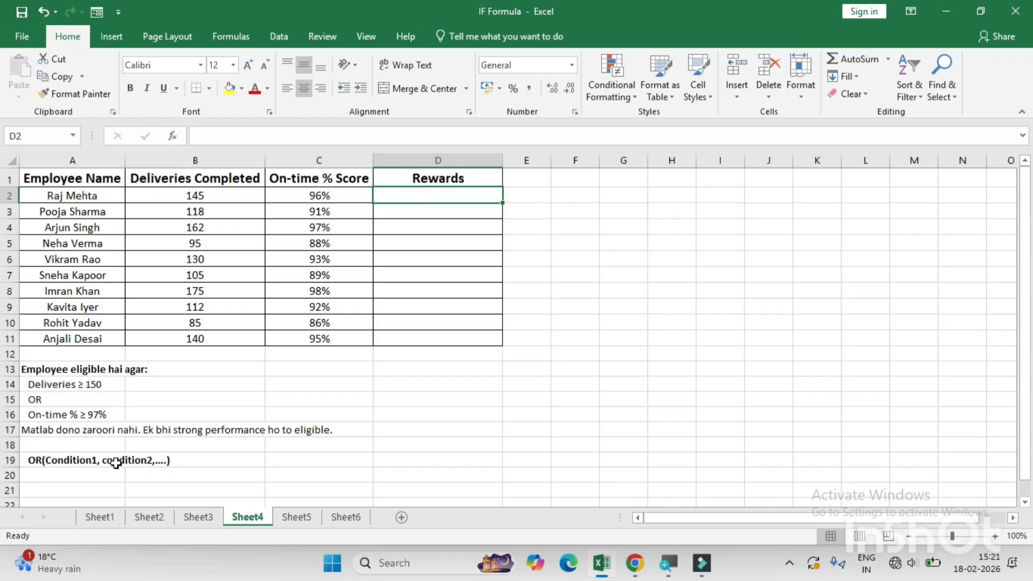
type("=")
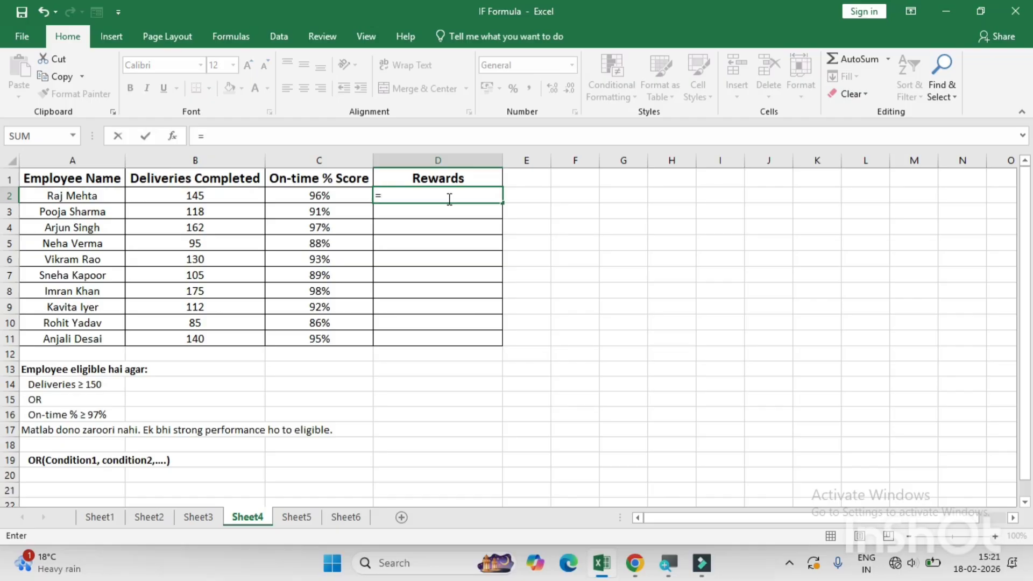
type("IF")
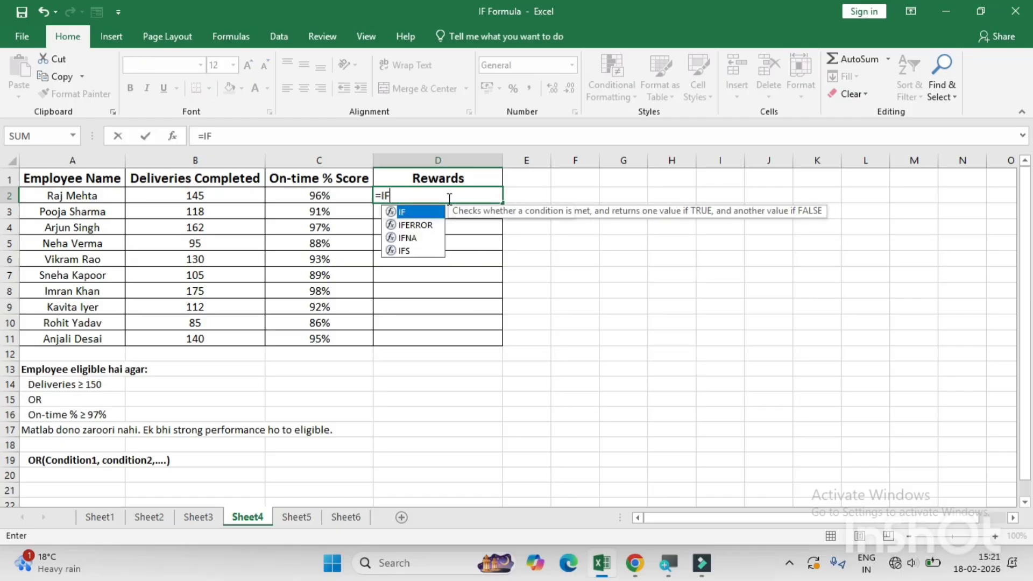
type("(OR(")
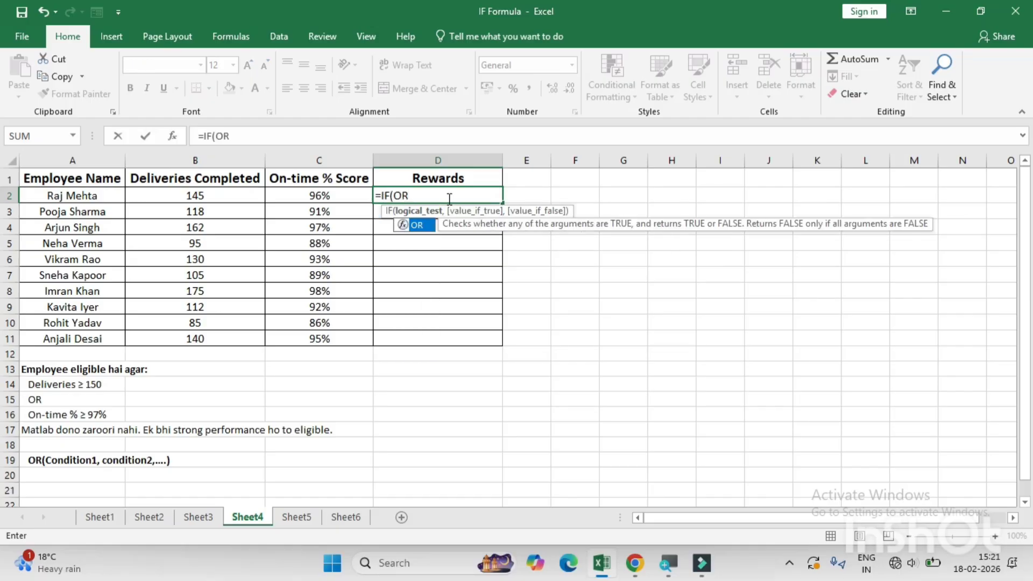
left_click(208, 196)
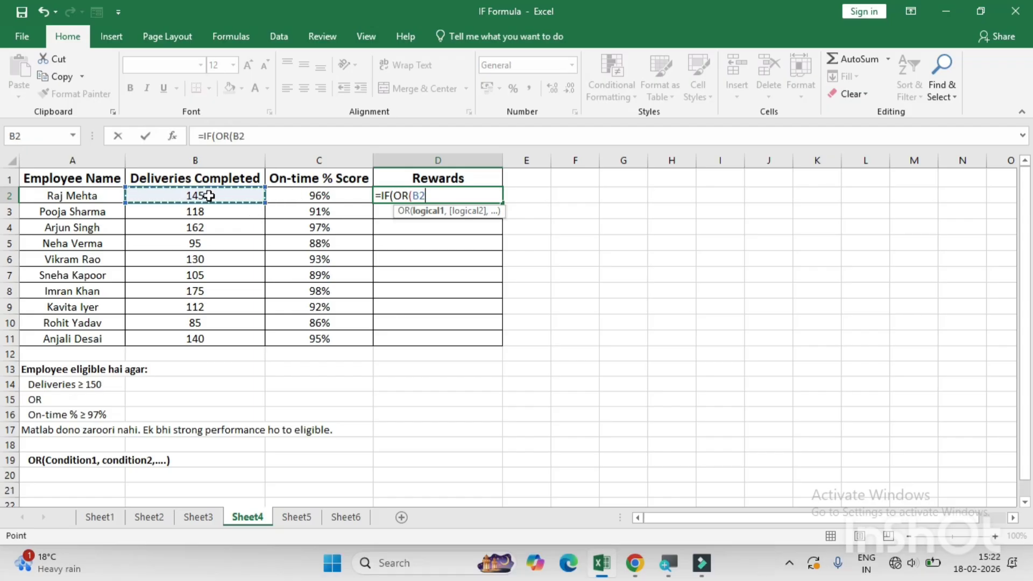
type(">=")
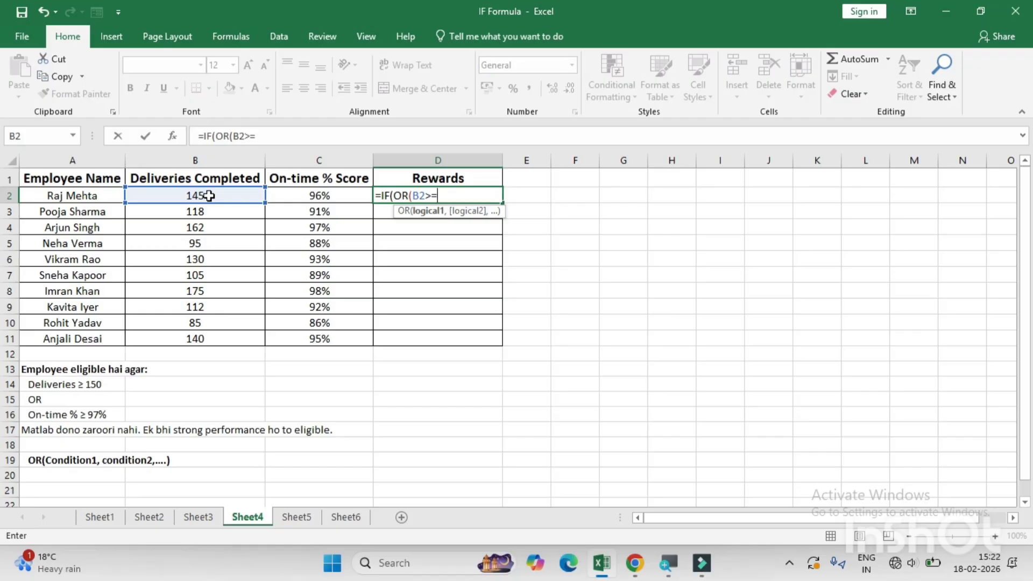
type("145,")
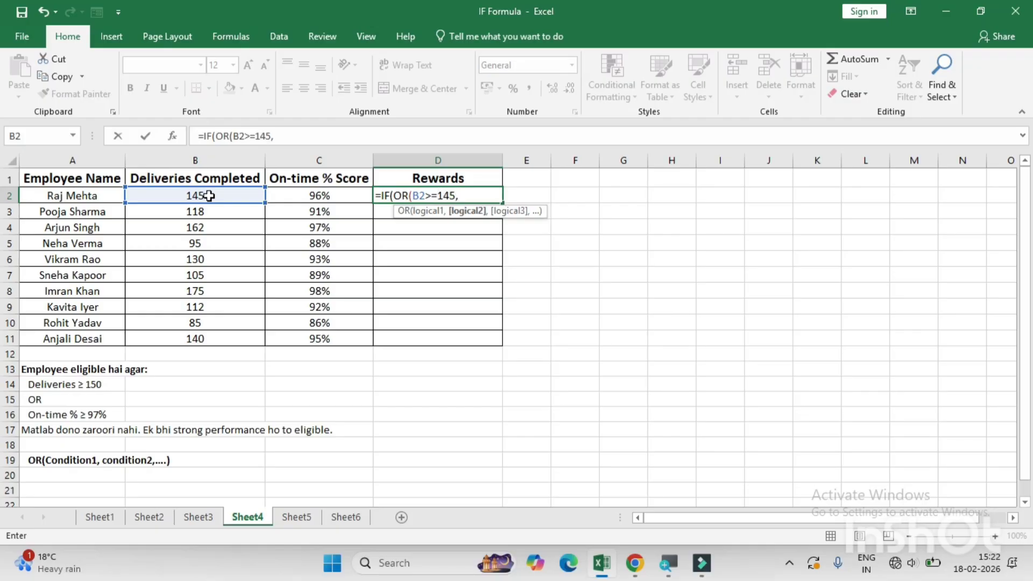
left_click(299, 194)
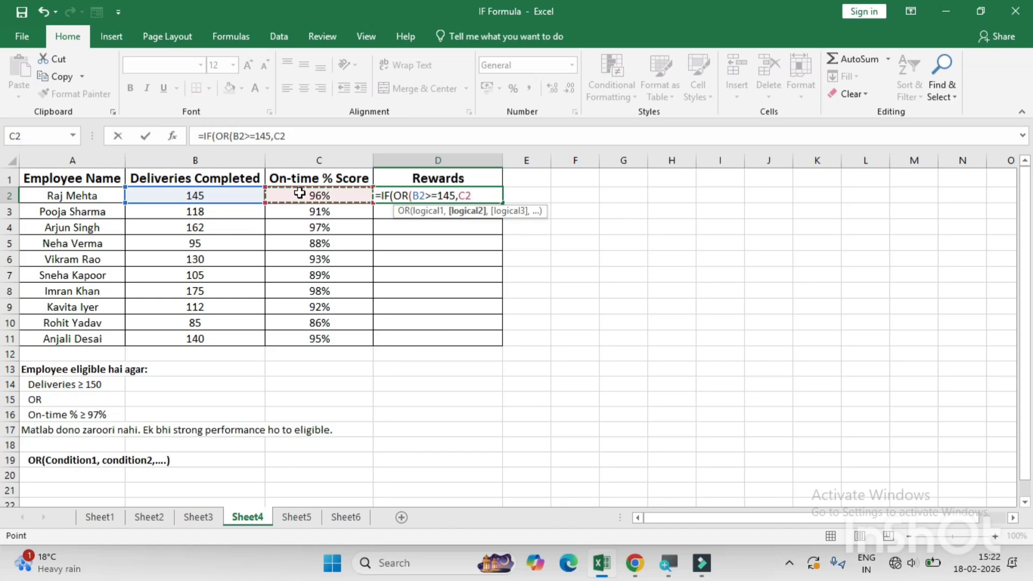
type(">=")
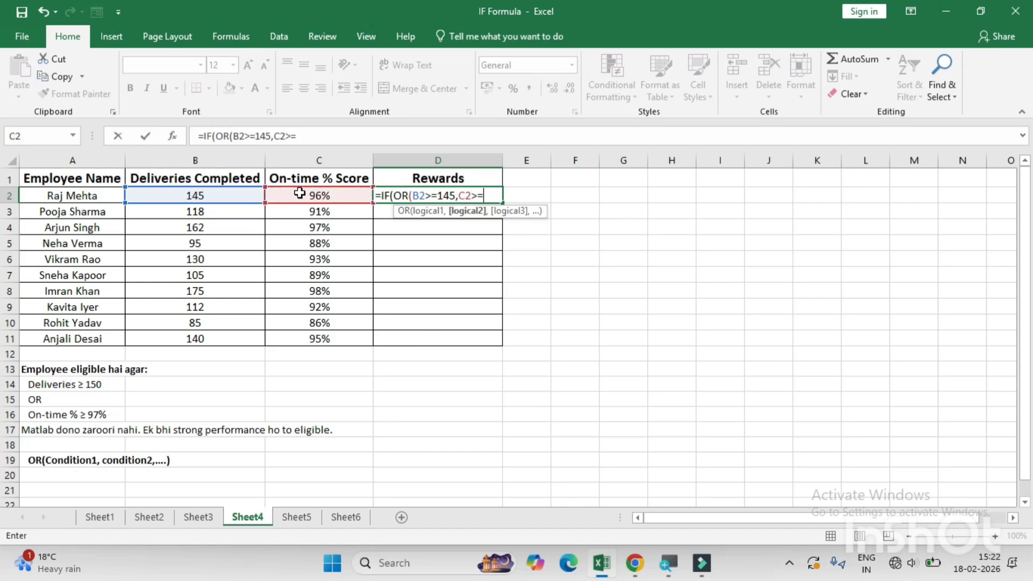
type("97%),")
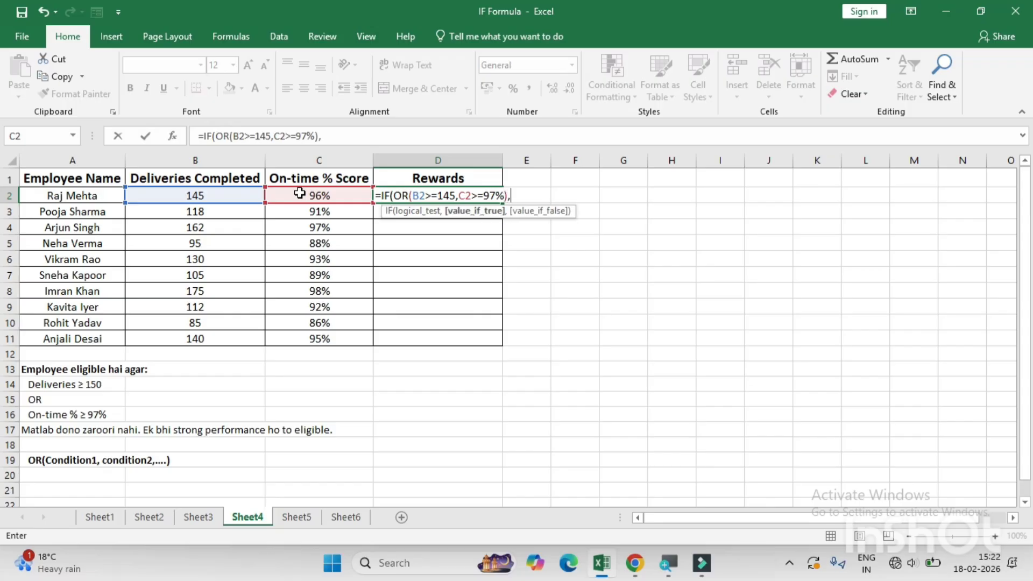
- Complete the Rewards formula in D2 to return "Eligible" when the test is true and "Not Eligible" when it is false
type("\"Eligible\"")
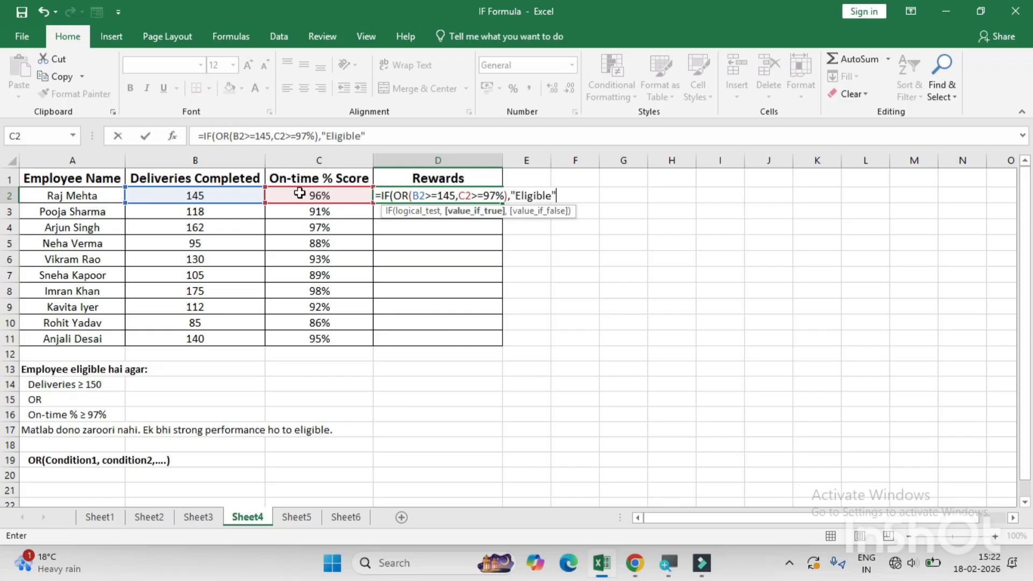
type(",\"")
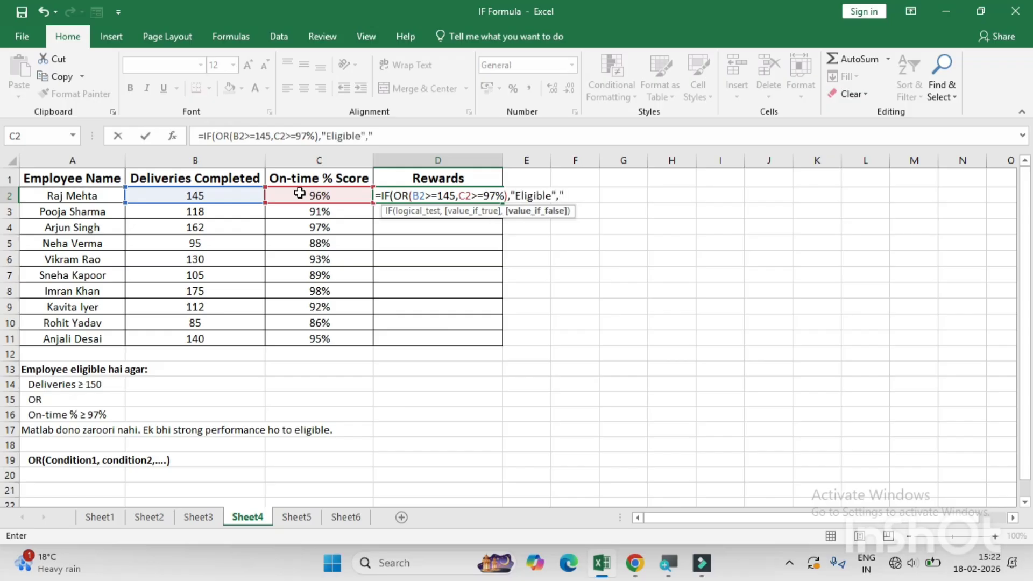
type("Not Eligible\"")
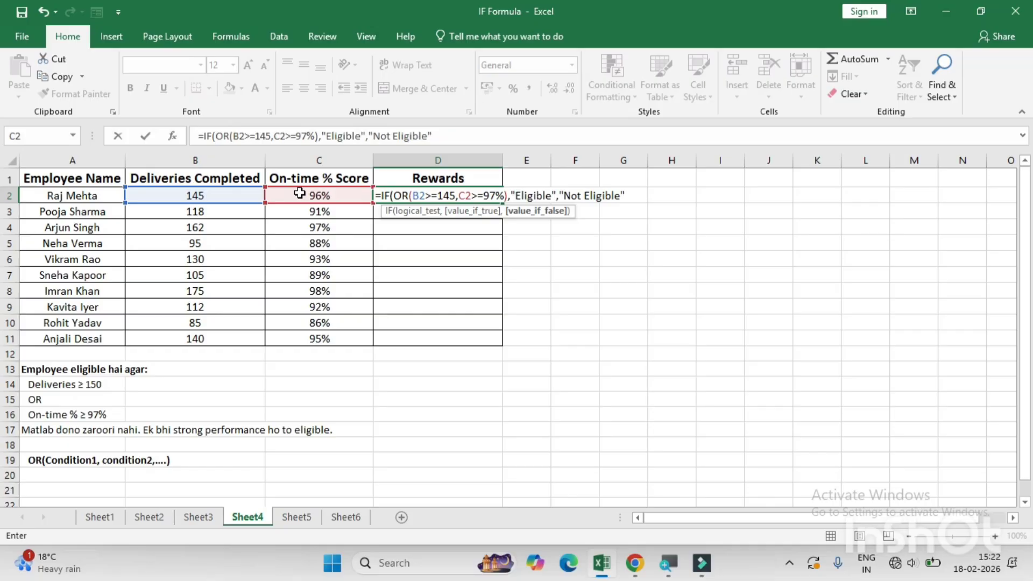
type(")")
key("Return")
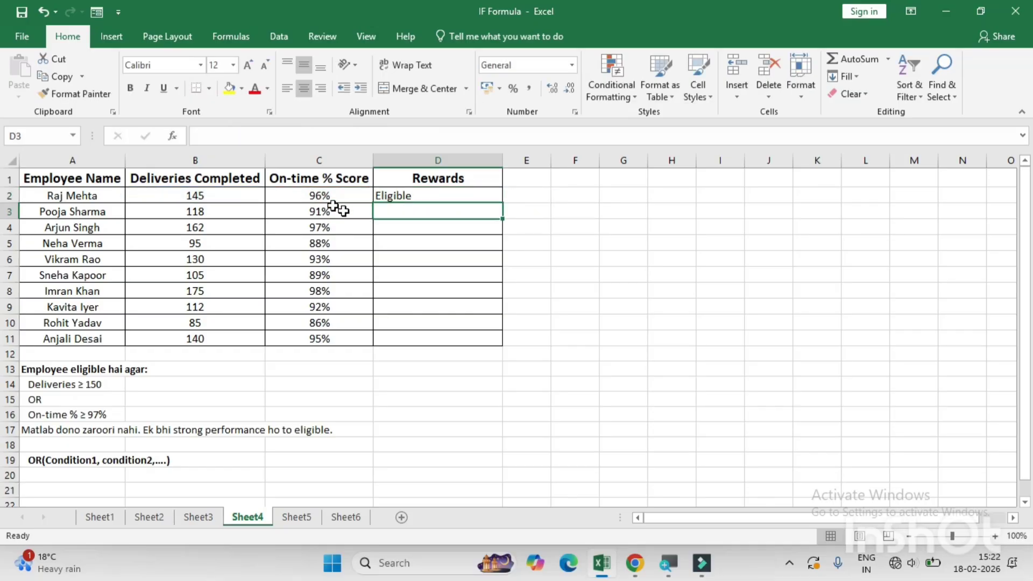
- Fill the Rewards formula in D2 down through cell D11 and center the filled cells
left_click(400, 195)
key("shift+Down")
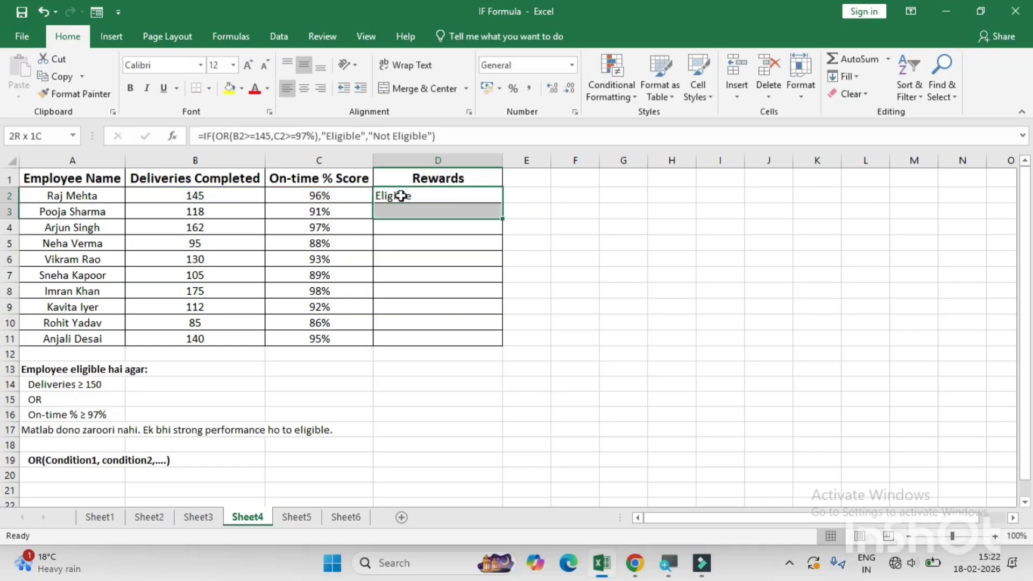
key("shift+Down")
key("shift+Down")
key("shift+Down")
key("shift+Down")
key("shift+Down")
key("shift+Down")
key("shift+Down")
key("shift+Down")
key("shift+Down")
key("shift+Down")
key("shift+Up")
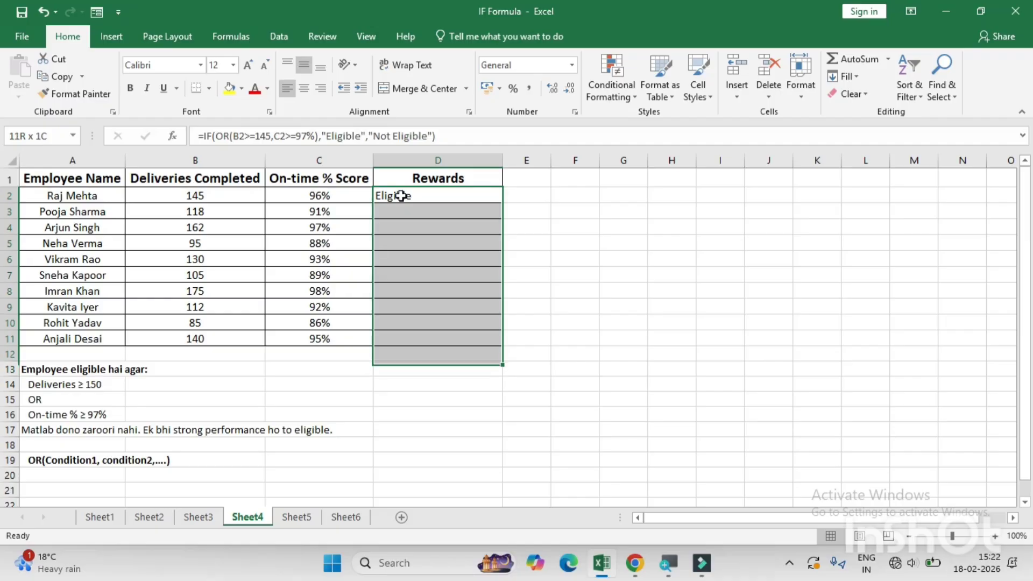
key("shift+Up")
key("ctrl+d")
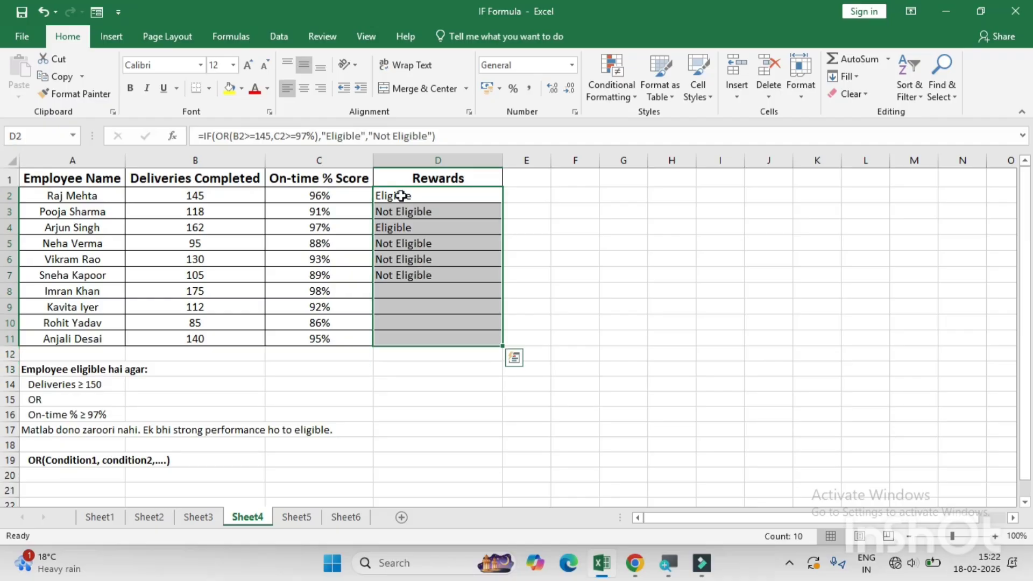
left_click(303, 91)
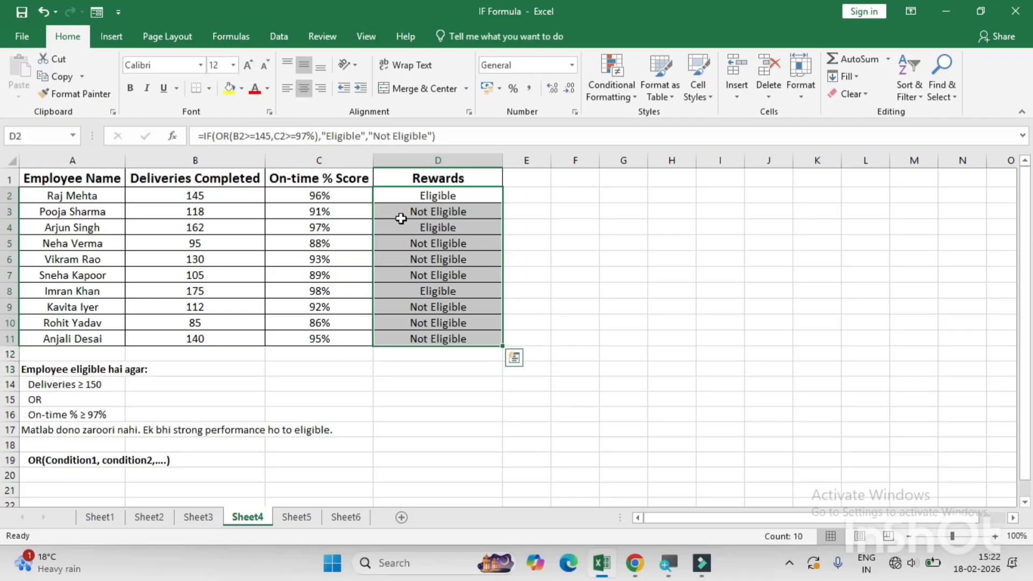
- Check the deliveries, on-time scores and Rewards results in rows 2 and 3 against the OR conditions
left_click(201, 197)
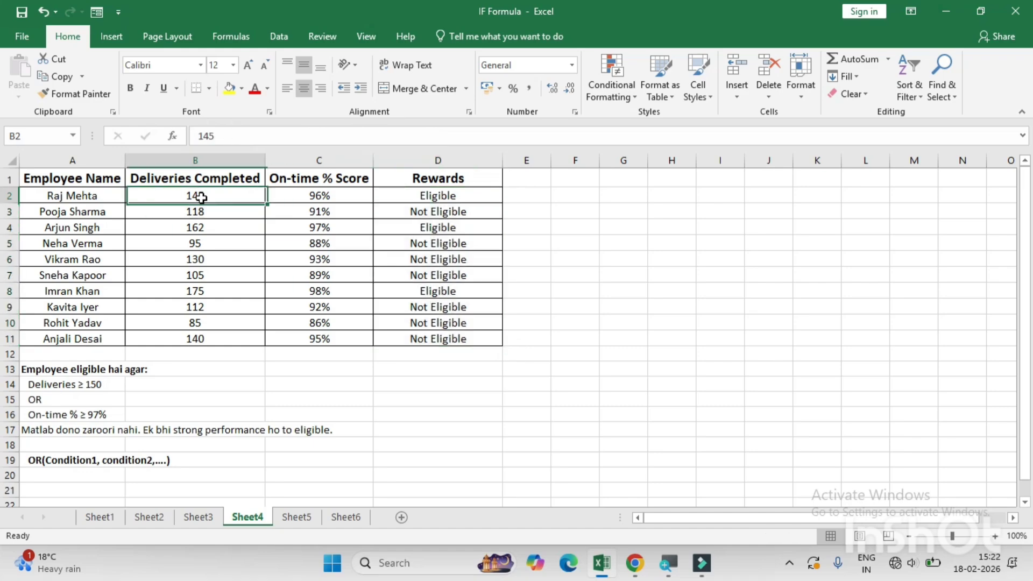
left_click(300, 196)
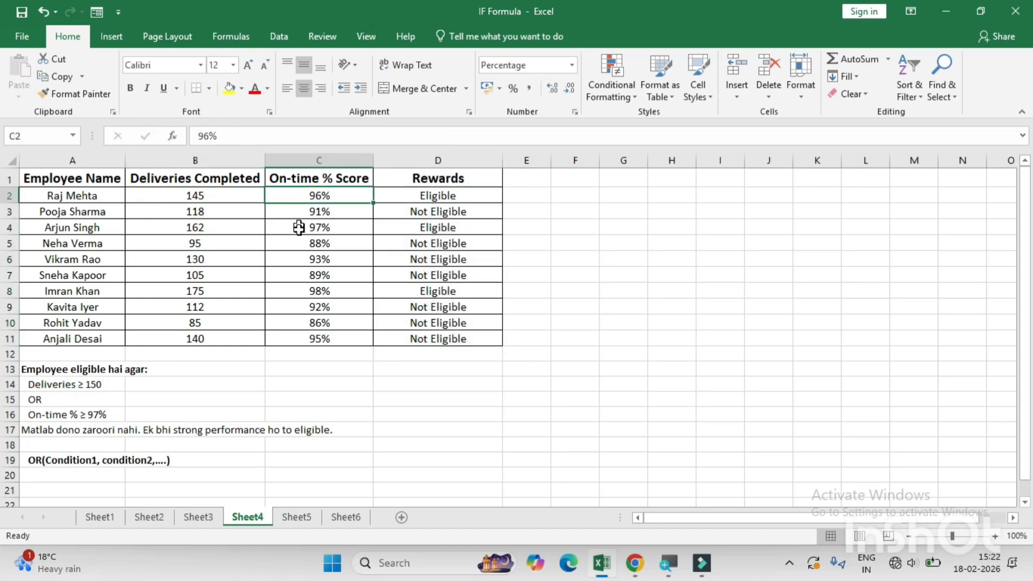
left_click(408, 195)
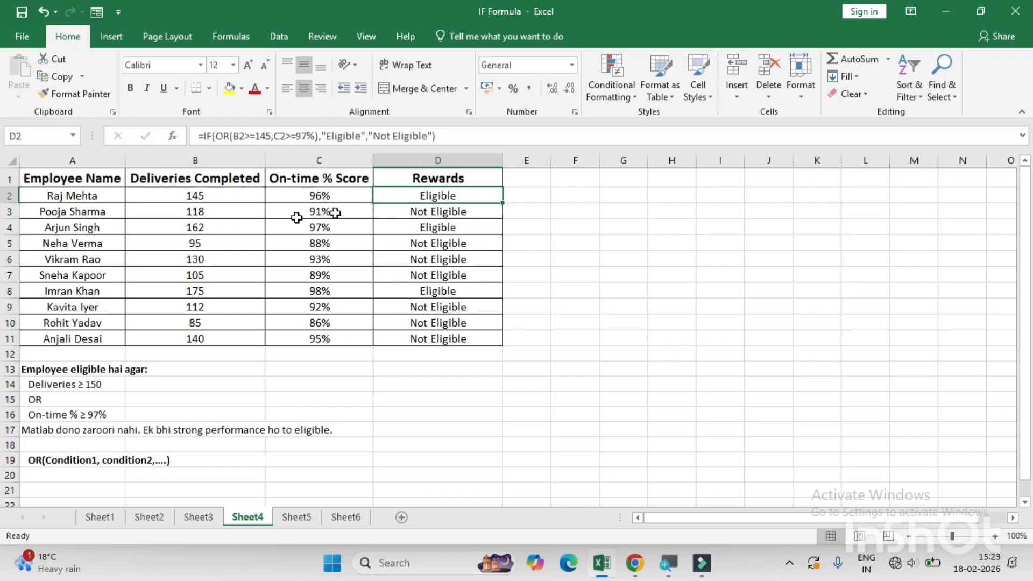
left_click(218, 212)
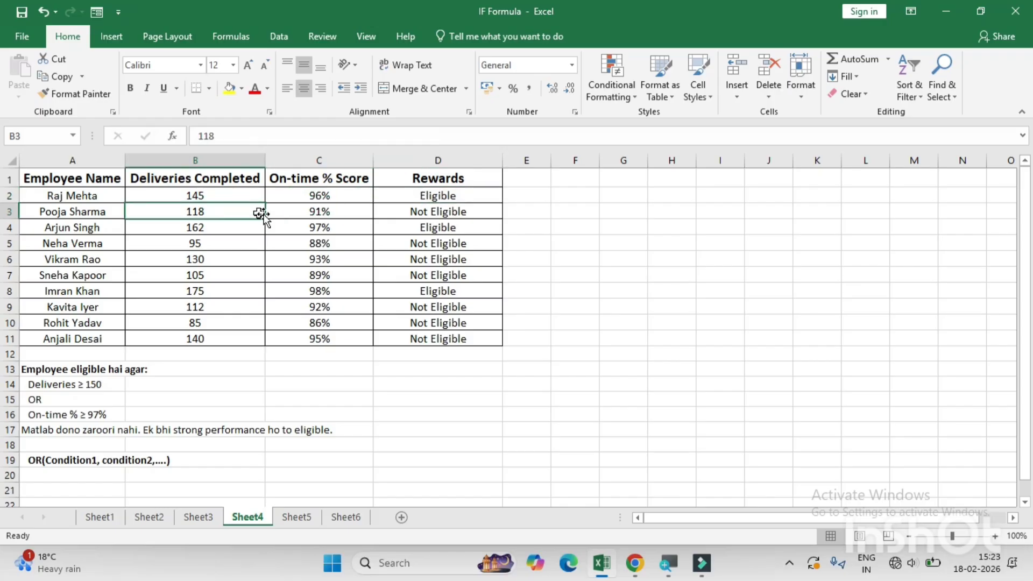
left_click(310, 211)
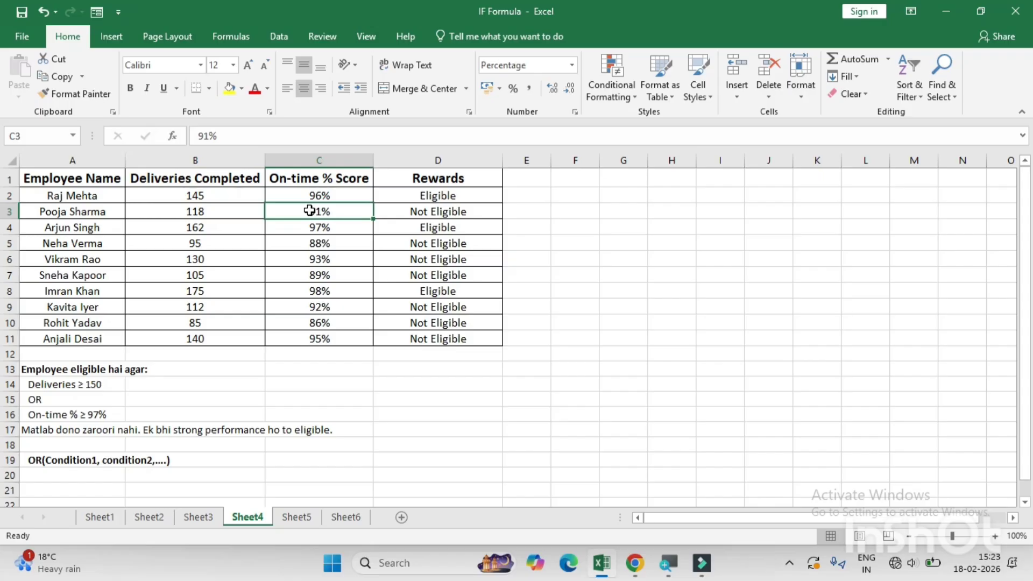
left_click(436, 212)
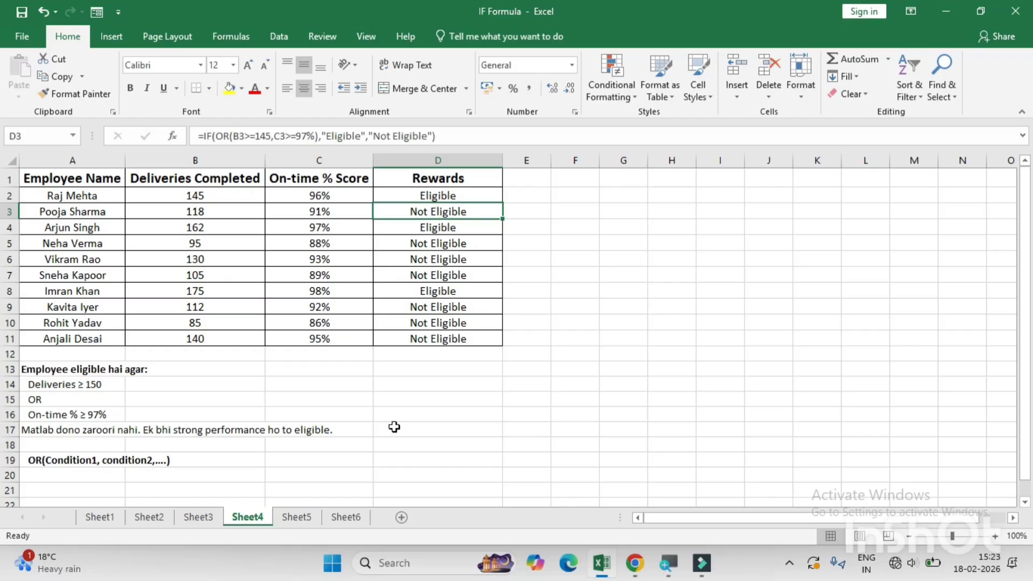
- Switch to Sheet5 and bold the "Promotion milega agar:" heading in cell A13
key("ctrl+Page_Down")
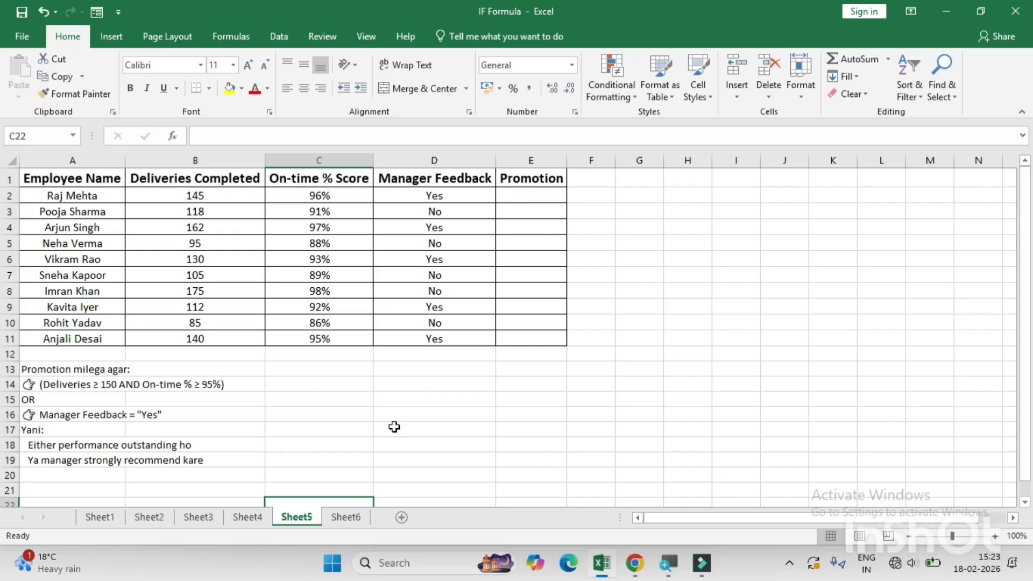
left_click(82, 370)
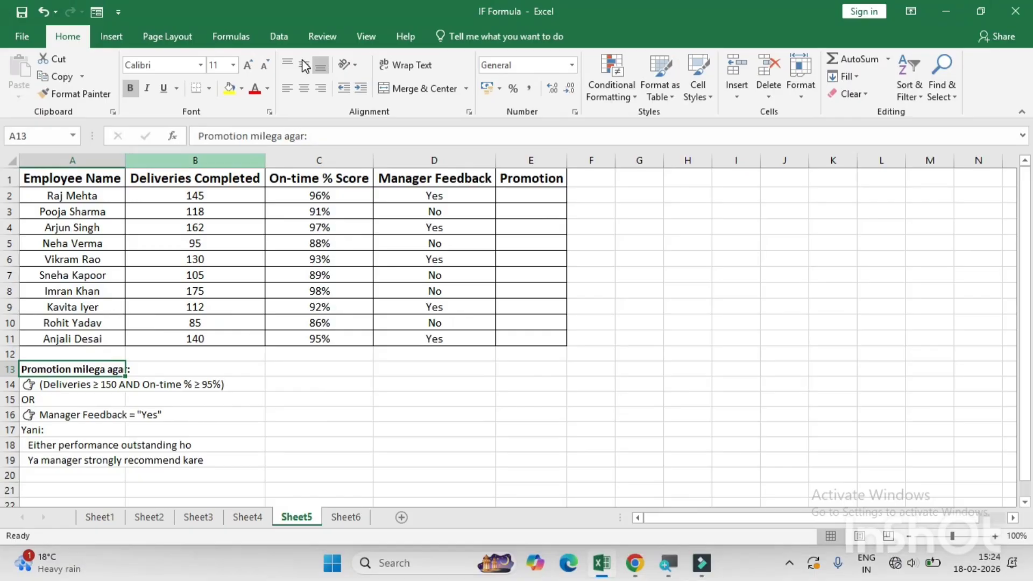
- Begin an IF formula in Promotion cell E2 whose OR test has AND(B2>=150,C2>=95%) as its first condition
left_click(538, 194)
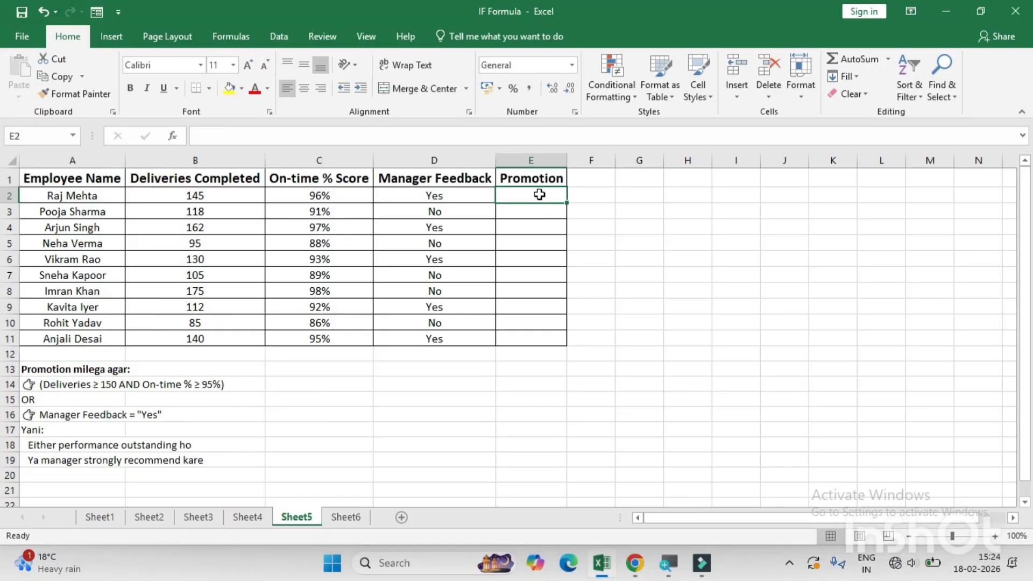
type("=IF(")
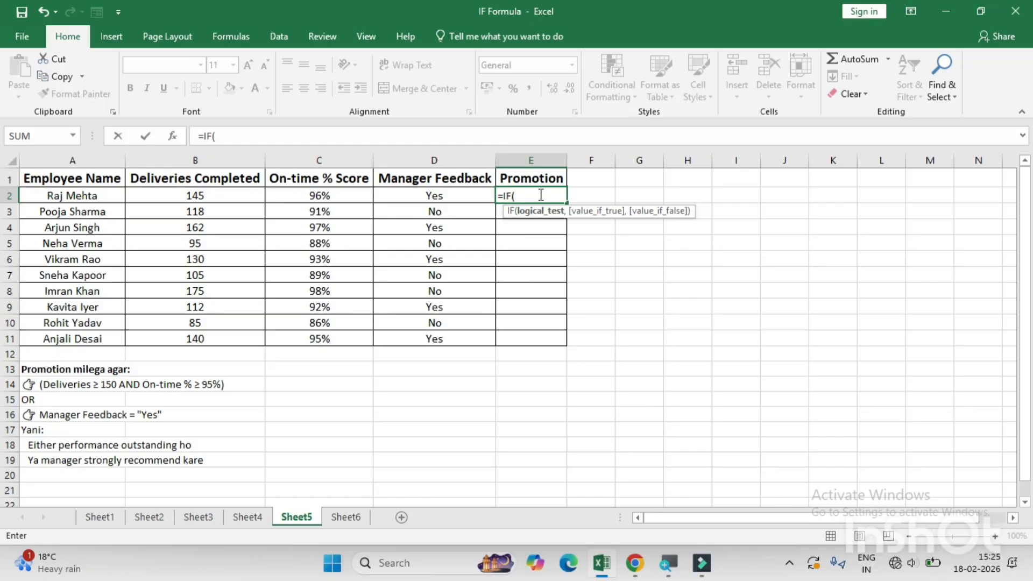
type("OR")
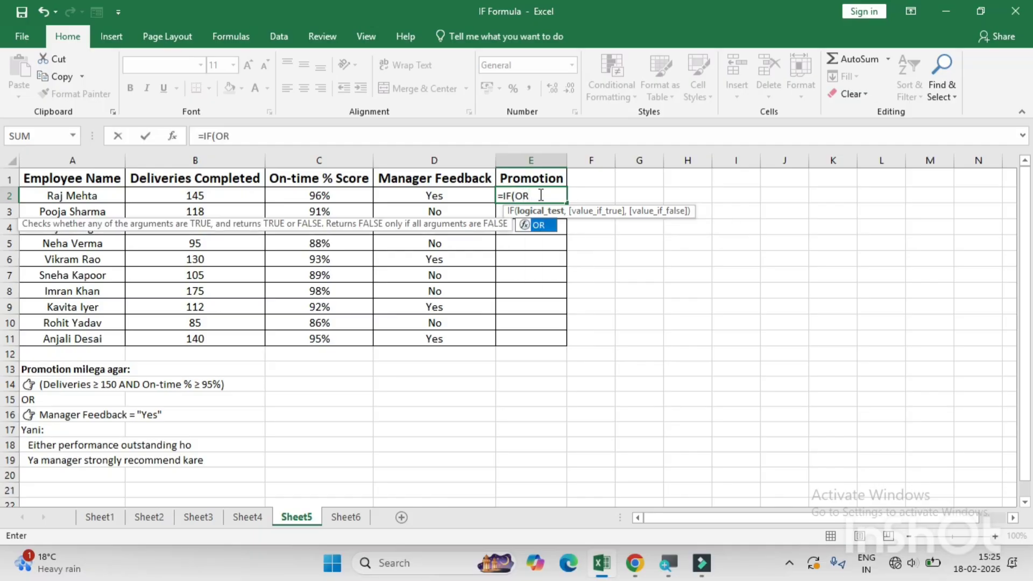
type("(AND")
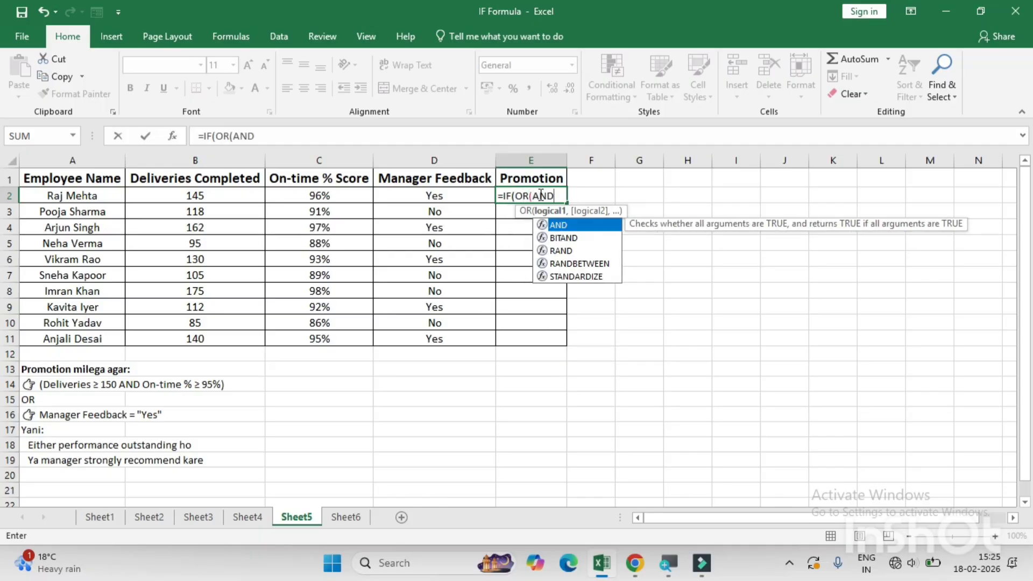
type("(")
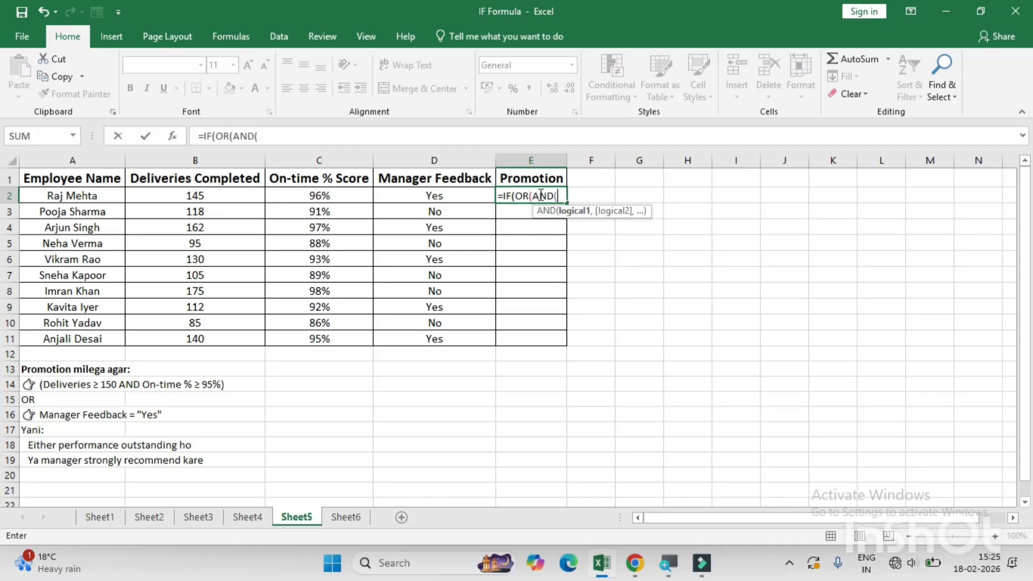
left_click(220, 200)
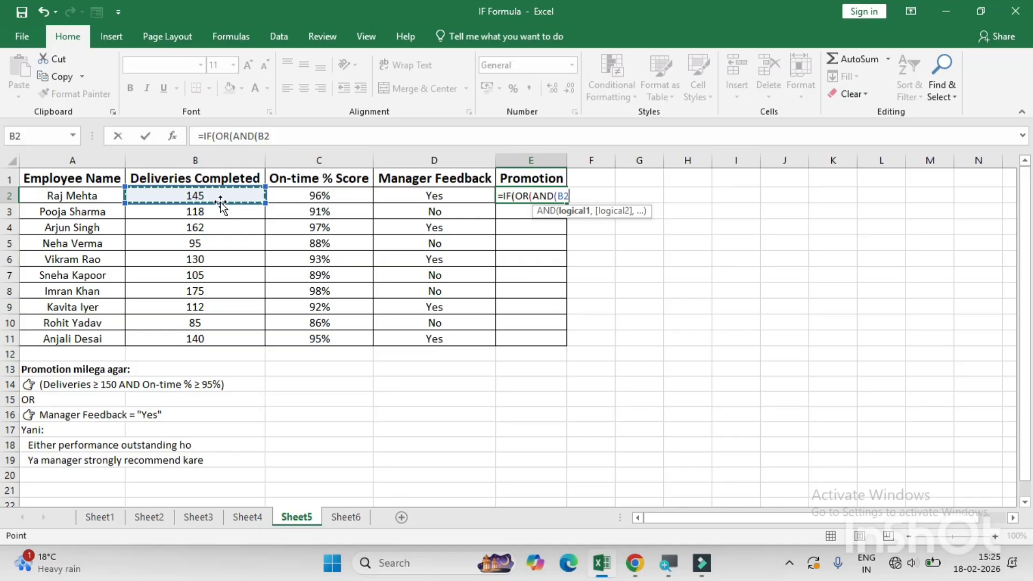
type(">=150")
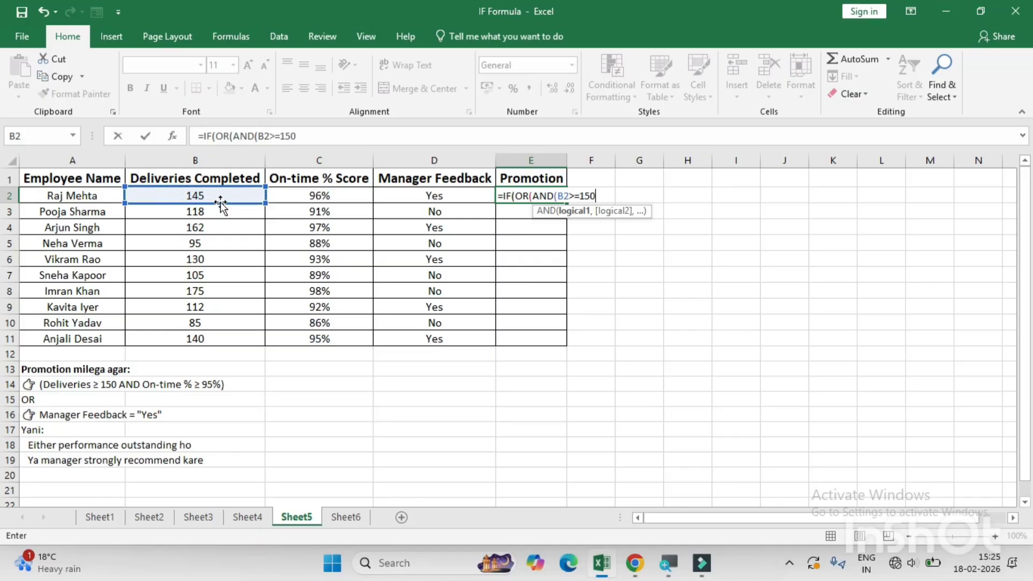
type(",")
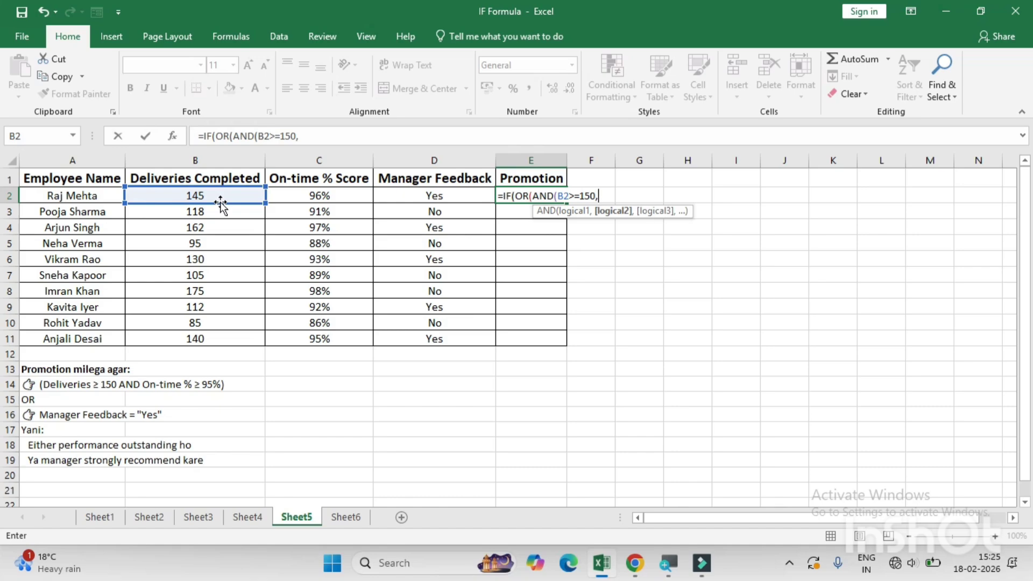
left_click(315, 211)
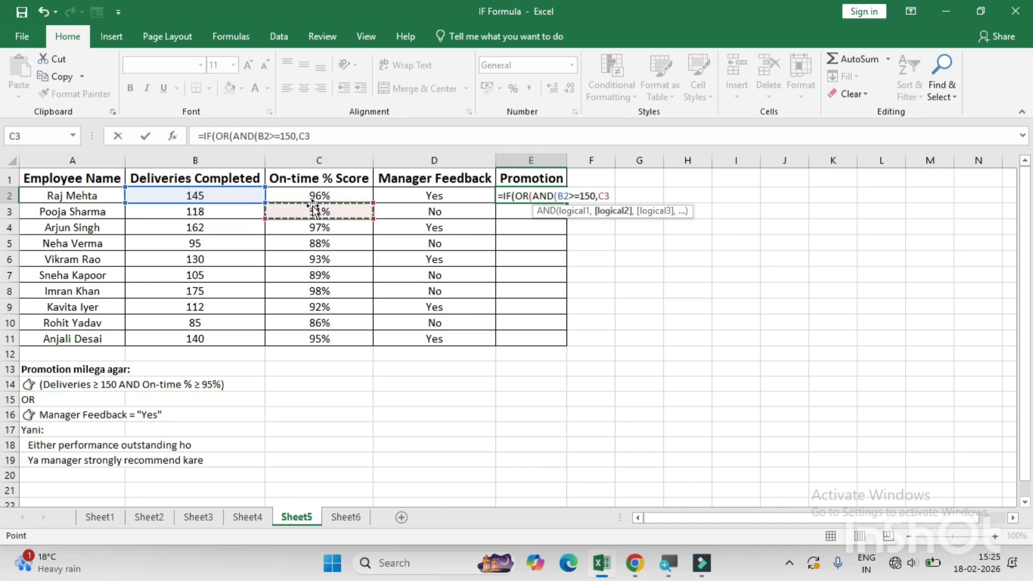
left_click(317, 197)
type(">")
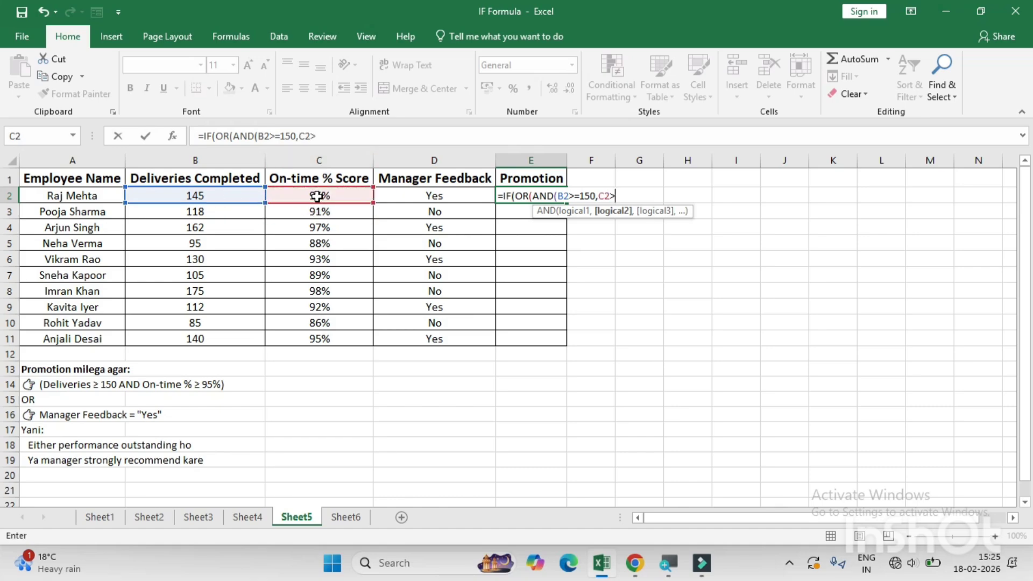
type("=95%)")
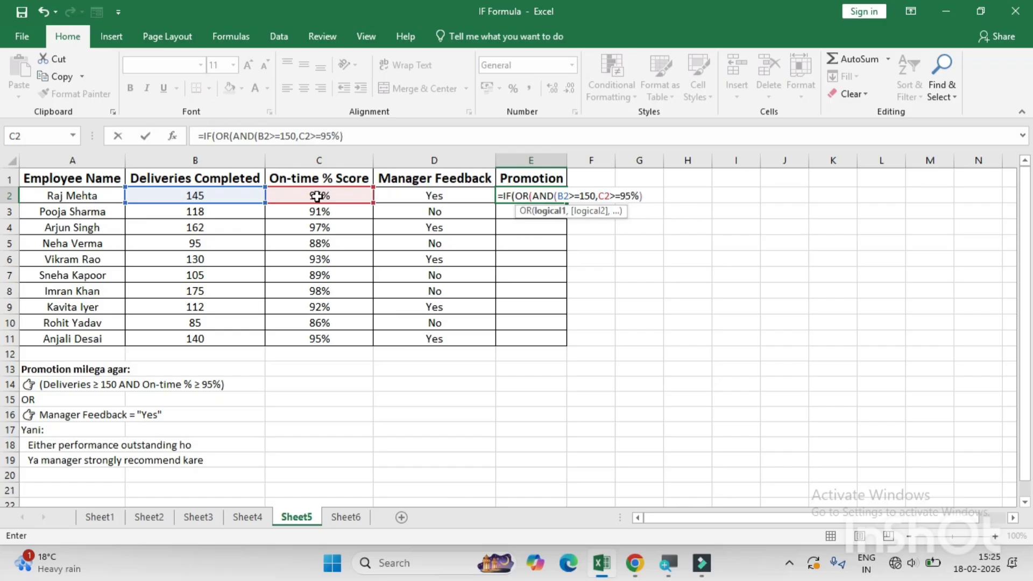
- Add D2="Yes" as the second OR condition in the E2 formula and close the logical test
type(",")
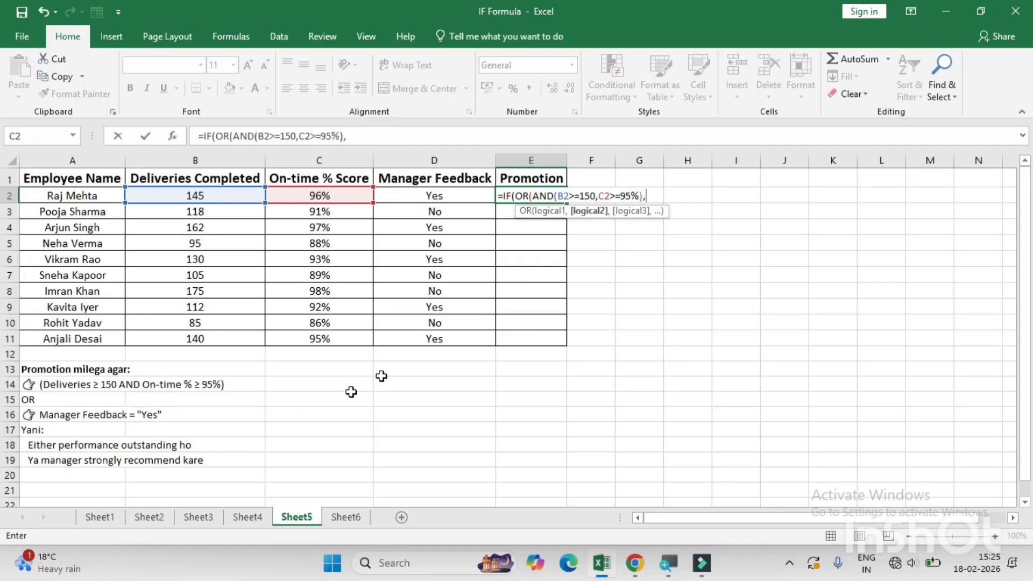
left_click(409, 196)
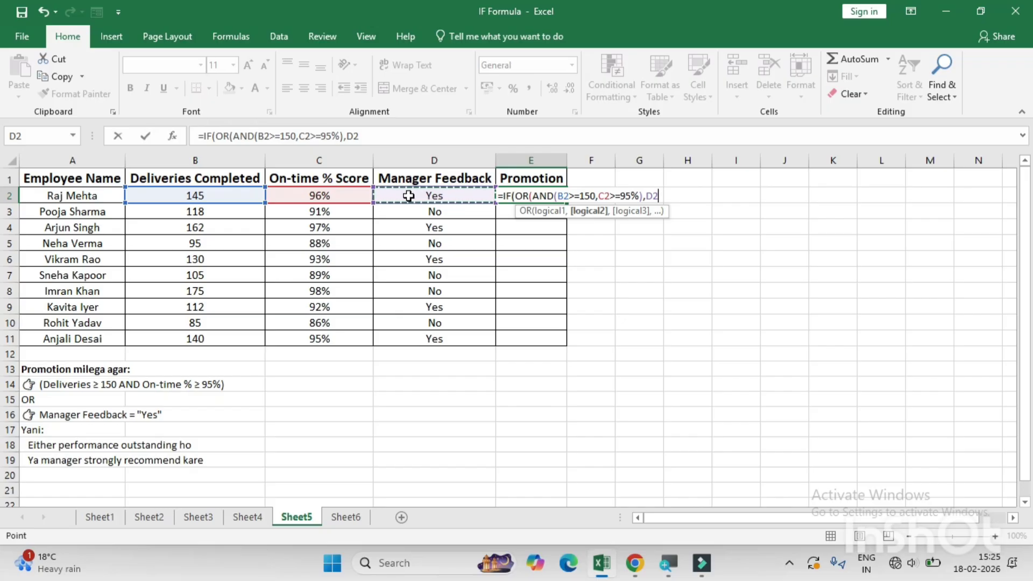
type("=")
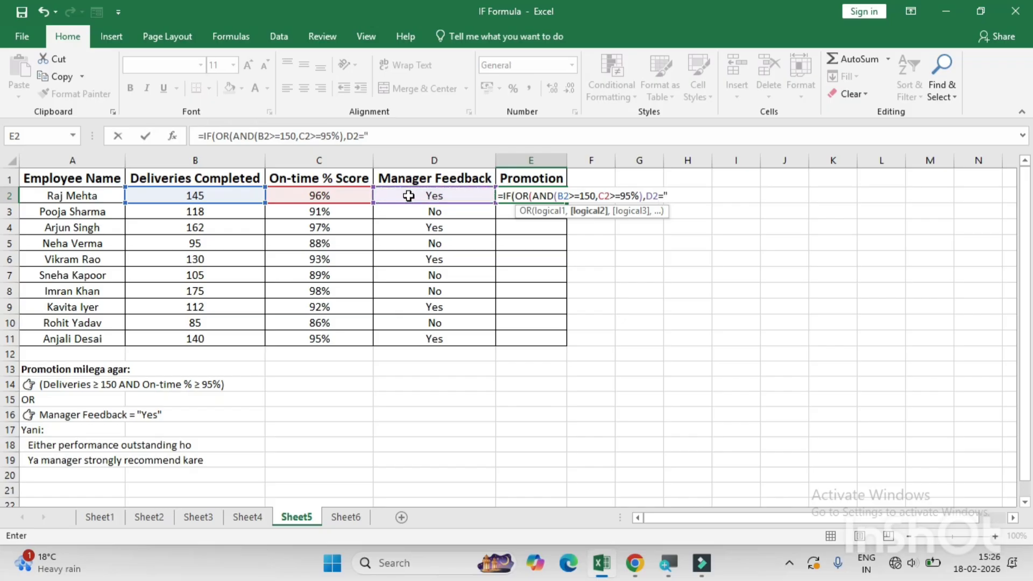
type("\"YE")
key("BackSpace")
type("es")
type(") ")
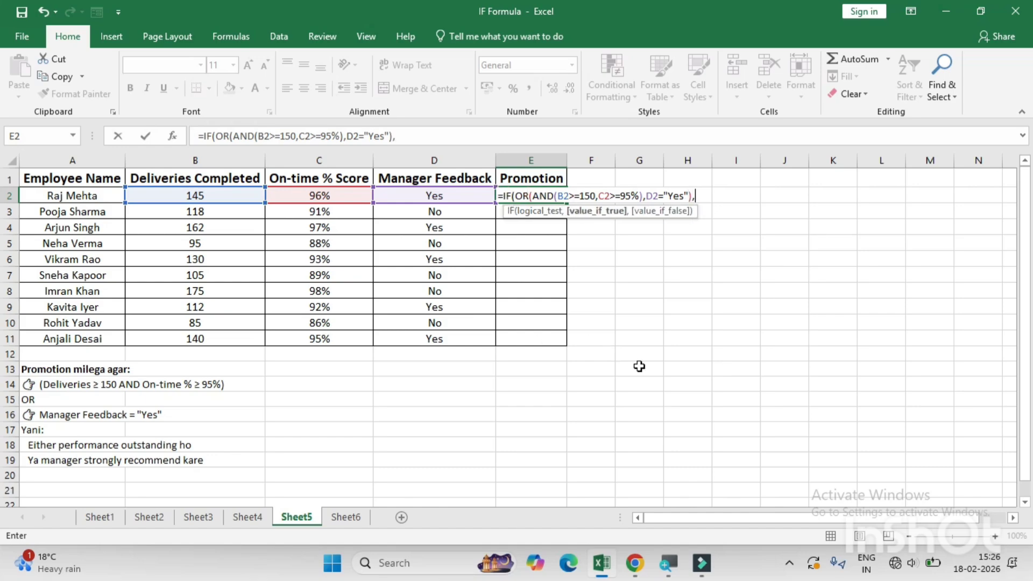
- Complete the E2 formula to return "Eligible" or "Not Eligible" and fill it down through cell E11
type("\"Eligible\",\"Not Eligible")
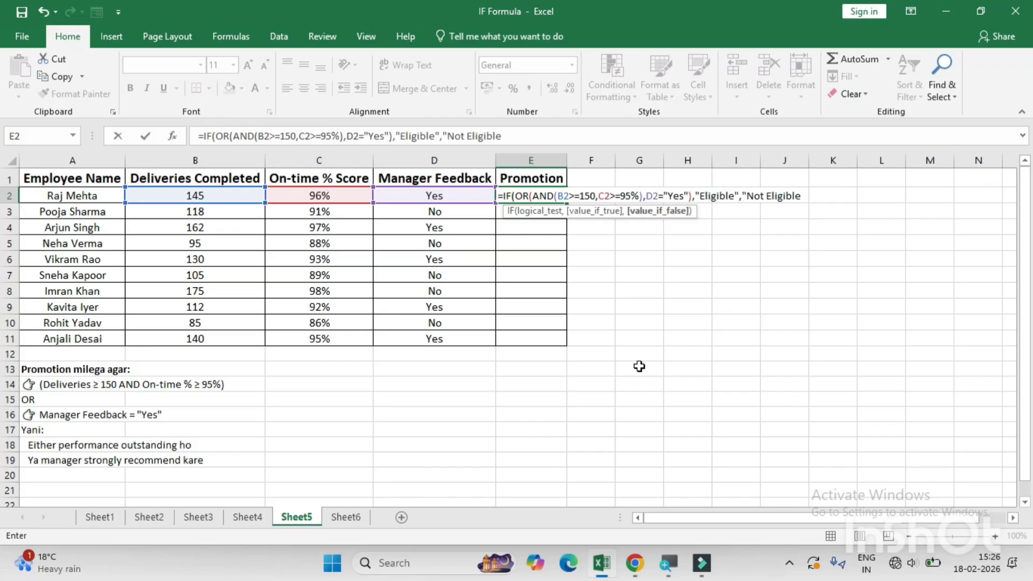
type("\")")
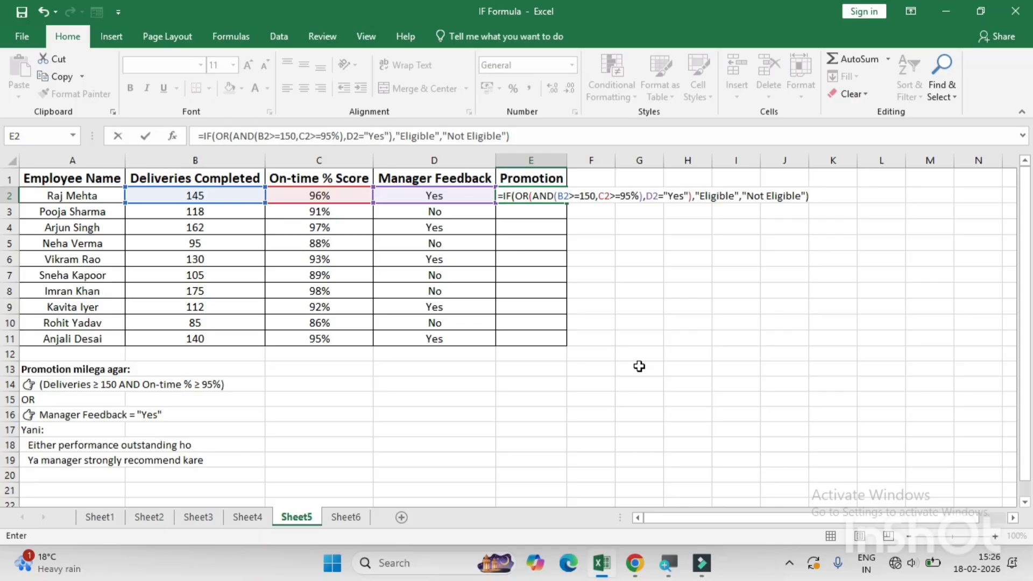
left_click(554, 196)
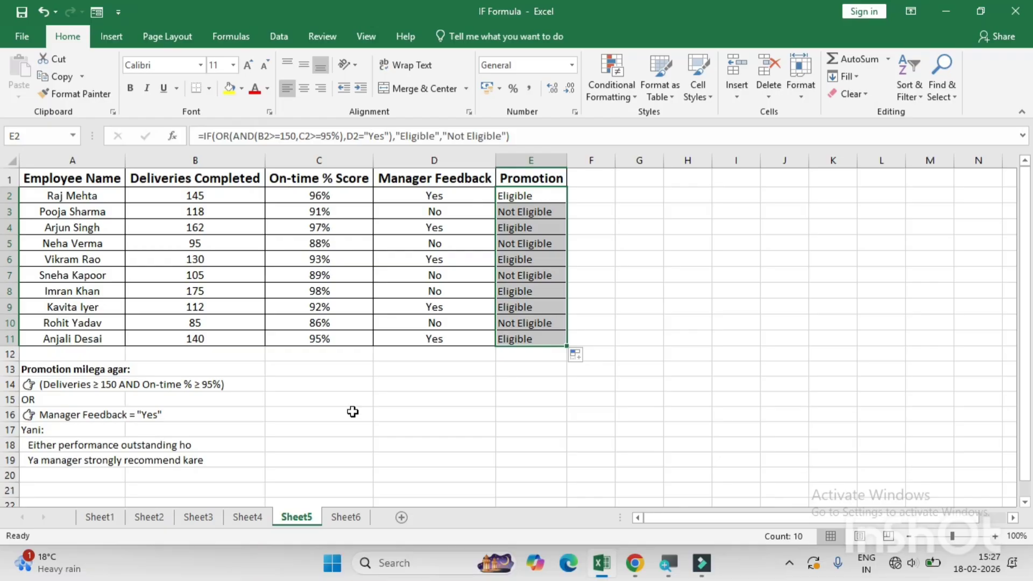
- Review Sheet6's notes on brackets and avoiding #VALUE! errors, and the FINAL SUMMARY table of IF formula types
key("Up")
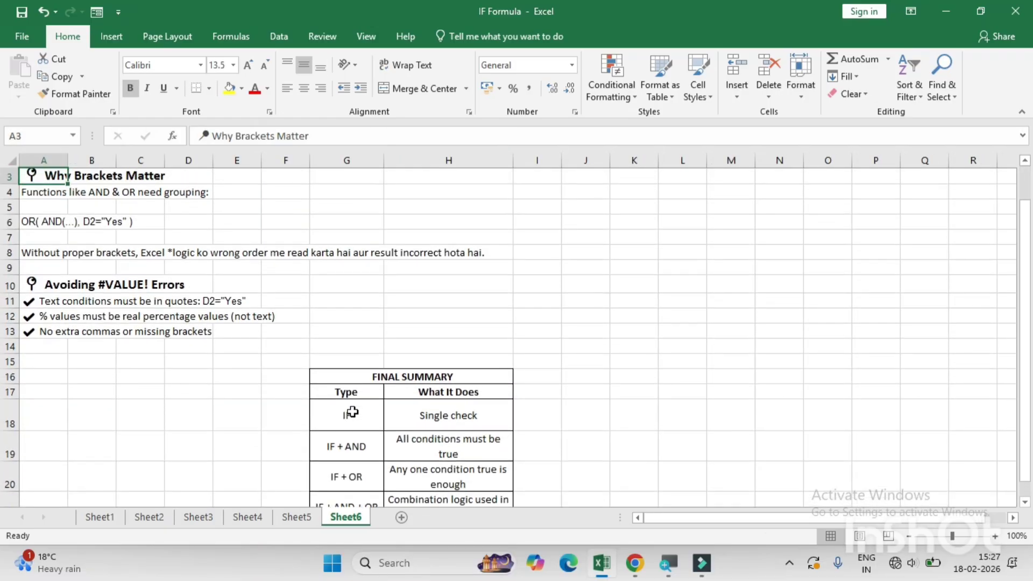
key("Up")
key("Up")
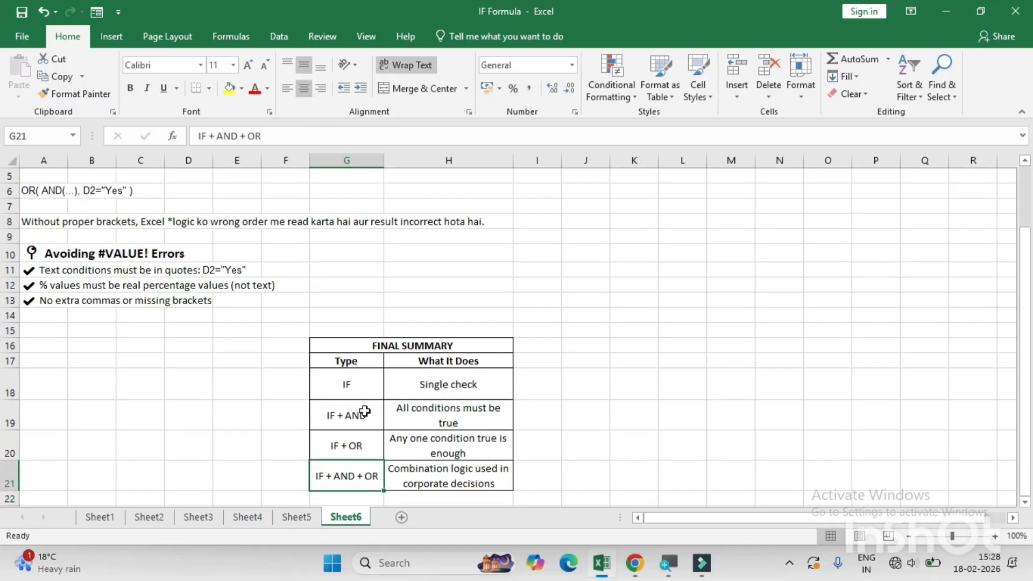
left_click(347, 363)
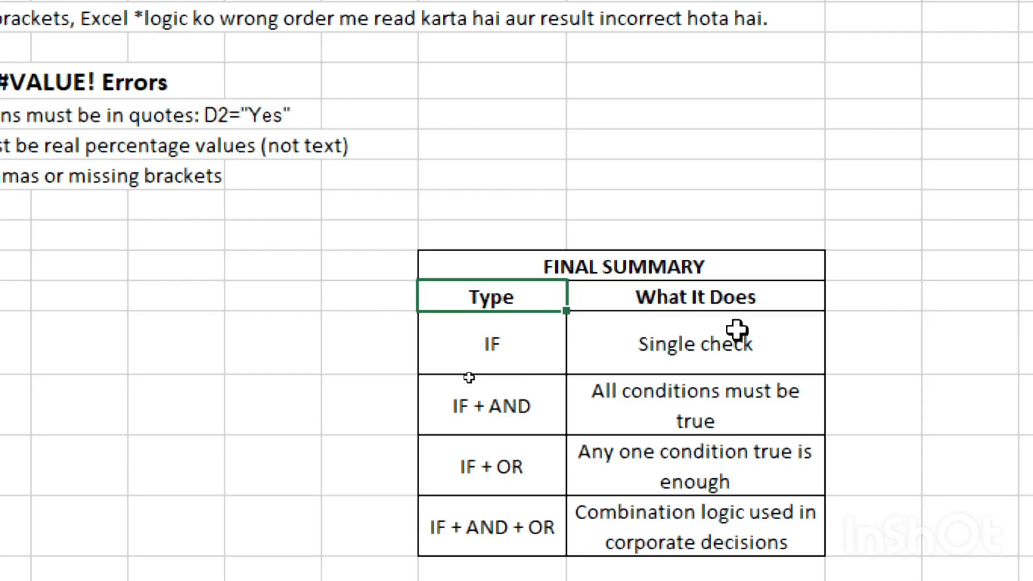